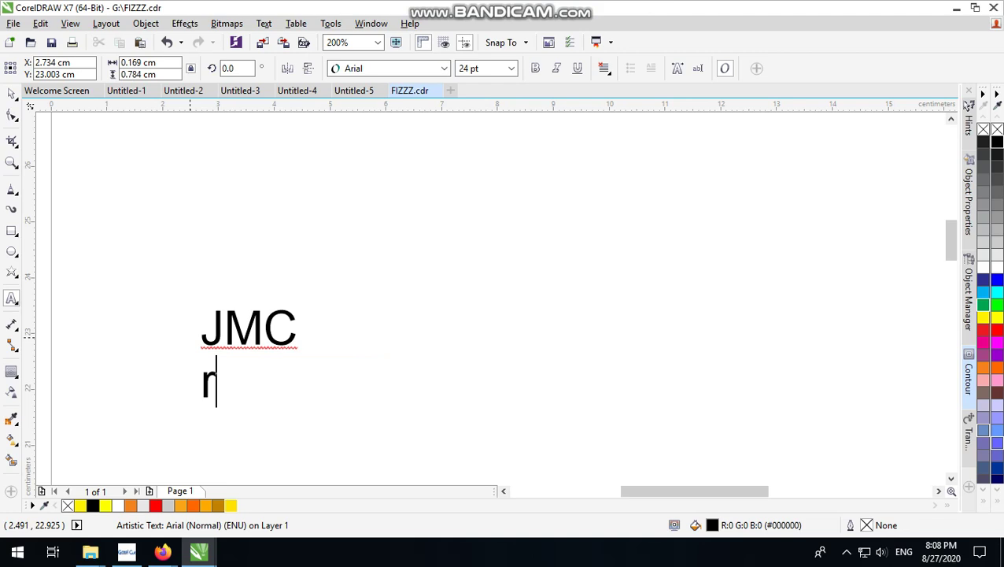
text(acing)
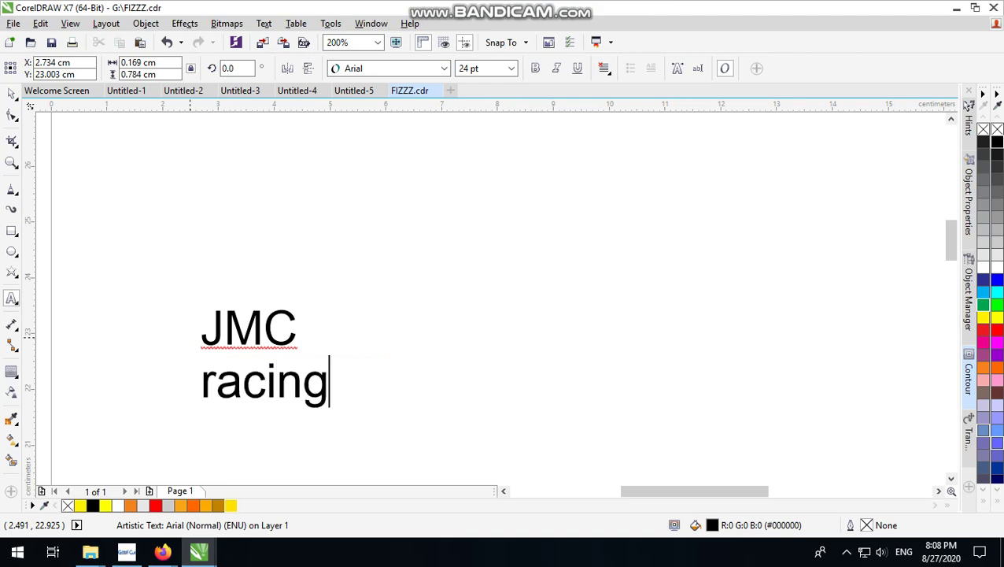
key(BackSpace)
key(BackSpace)
key(BackSpace)
key(BackSpace)
key(BackSpace)
key(BackSpace)
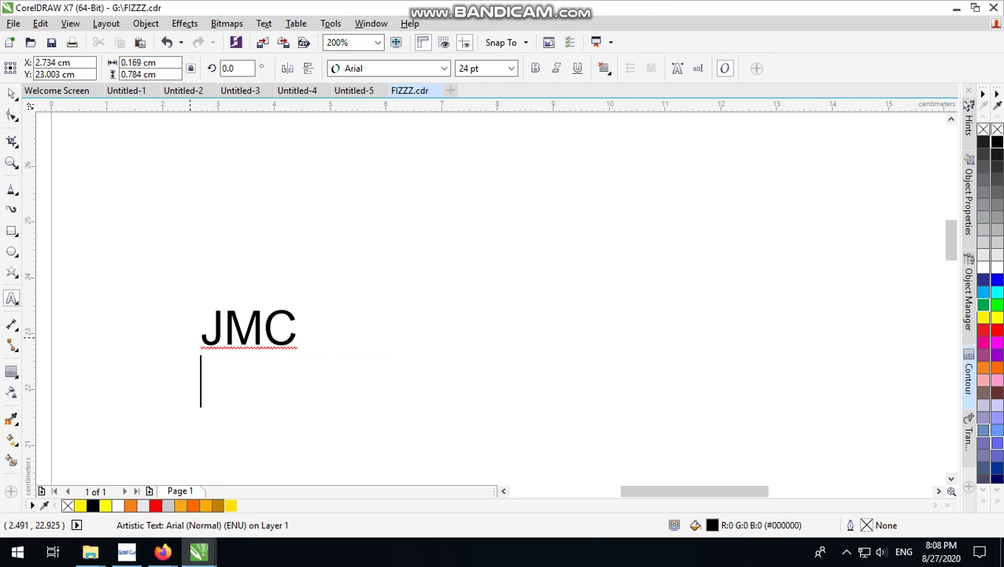
Enter "Racing Series" as the second text line below JMC and finish editing the text.
text(Raci)
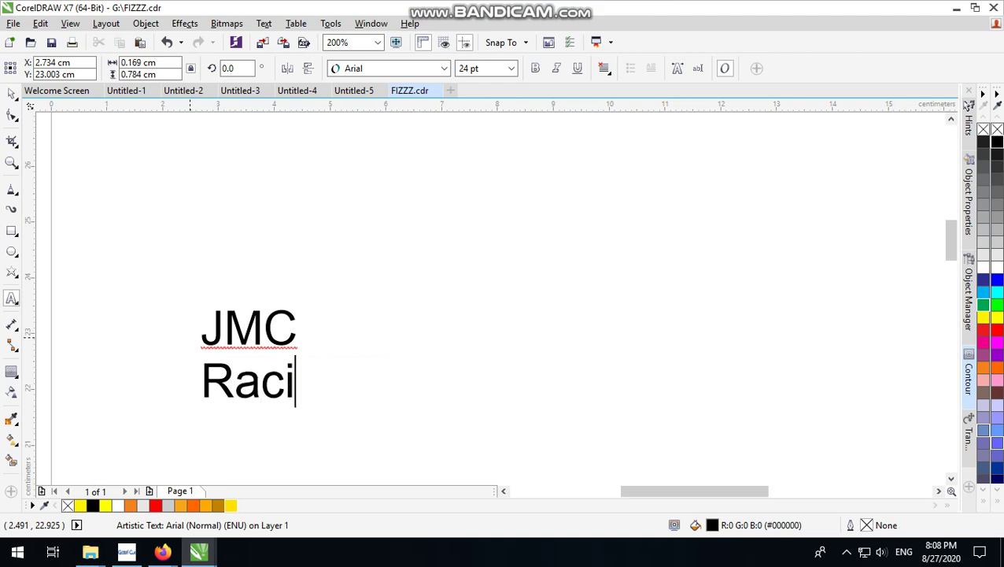
text(ng Ser)
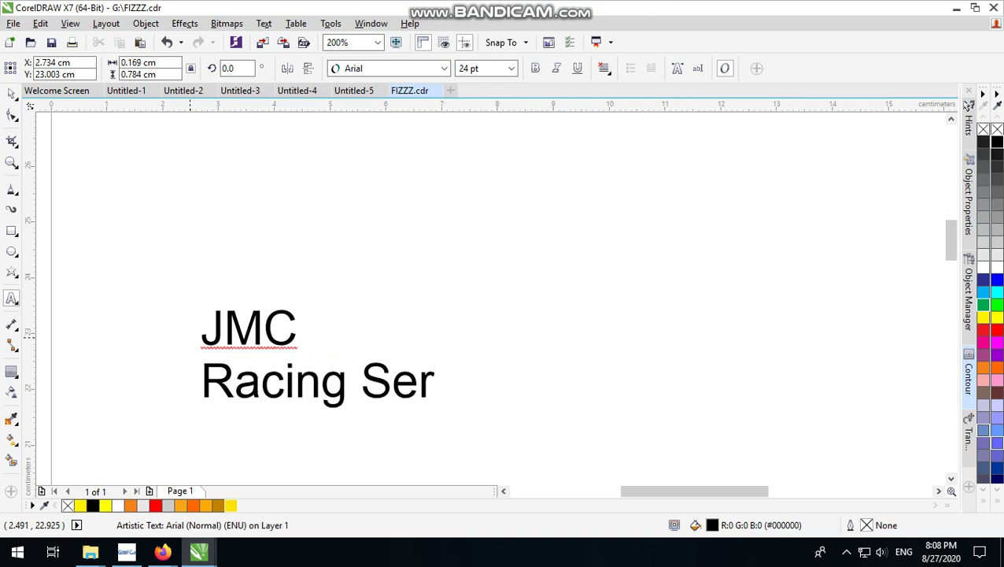
text(ie)
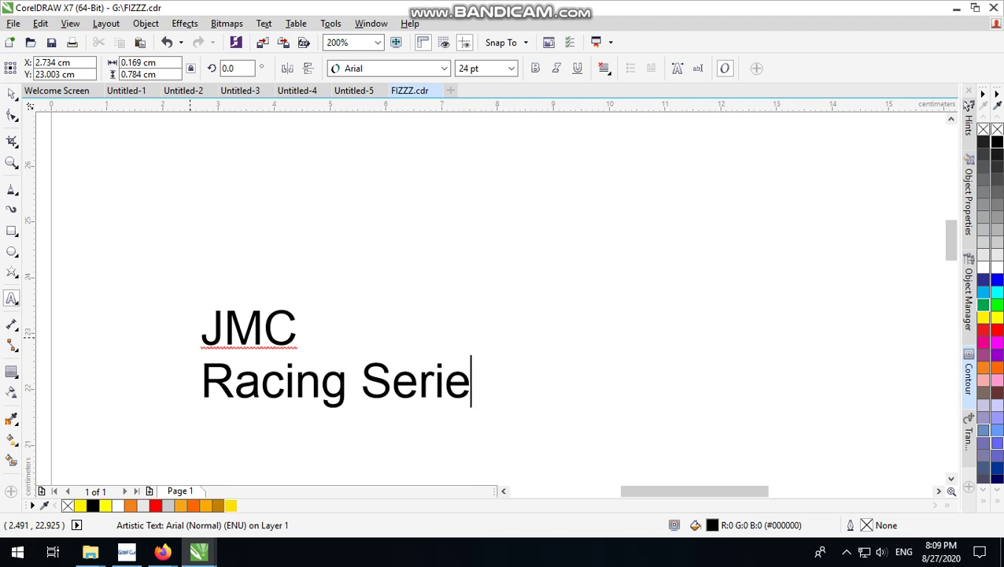
text(s)
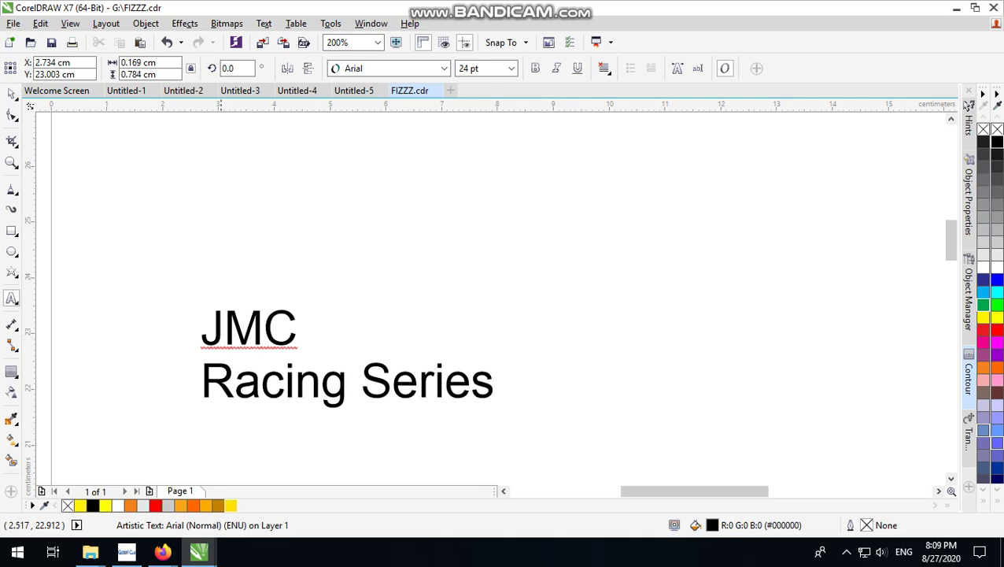
click(12, 93)
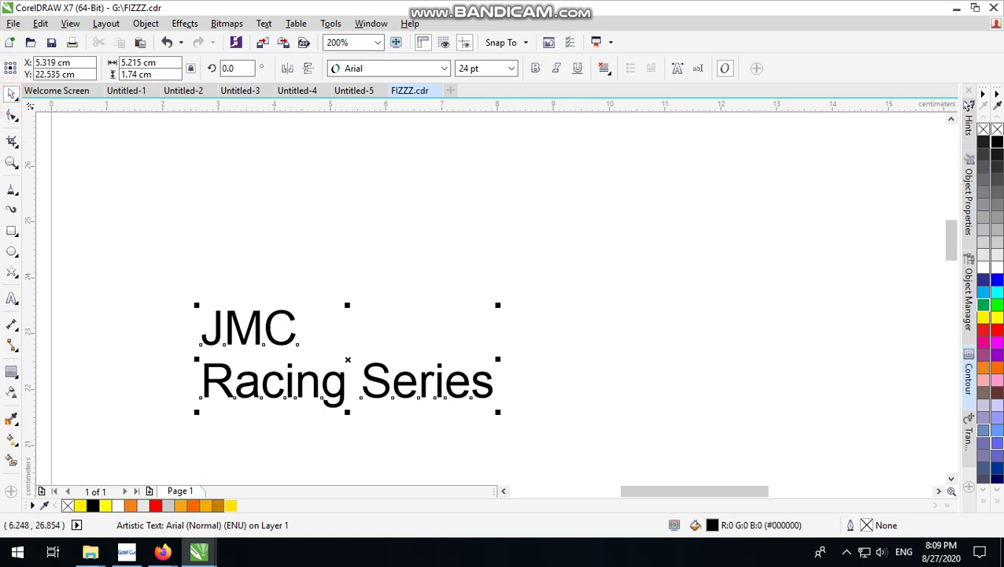
Browse the available fonts and set the whole two-line text to the sd prostreet font.
click(404, 69)
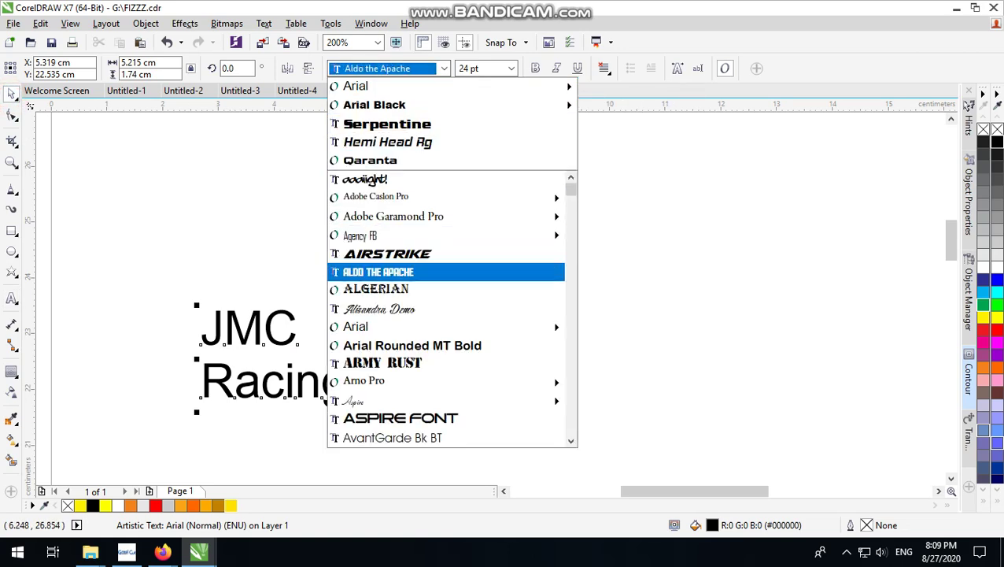
click(417, 122)
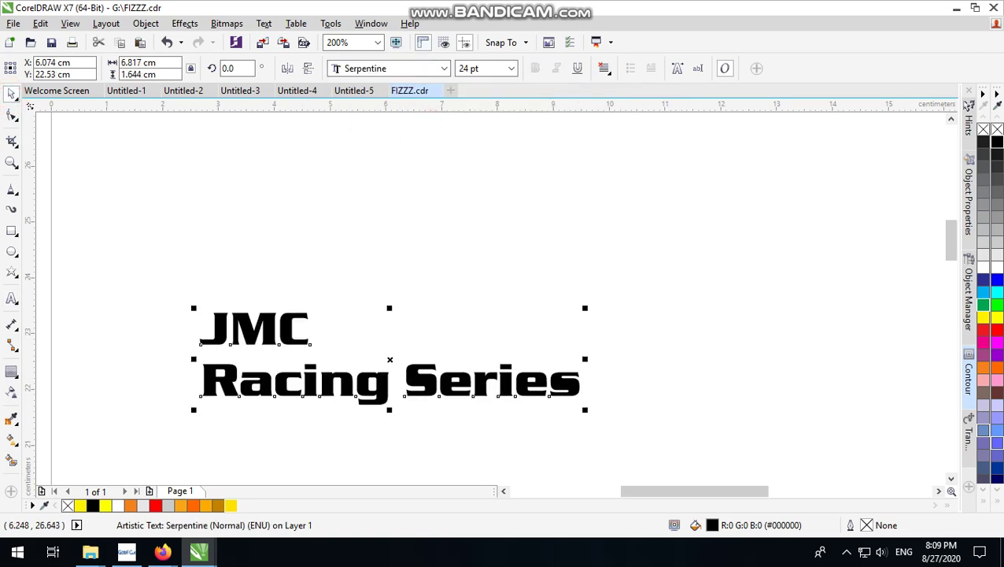
click(415, 74)
scroll(440, 330, down, 3)
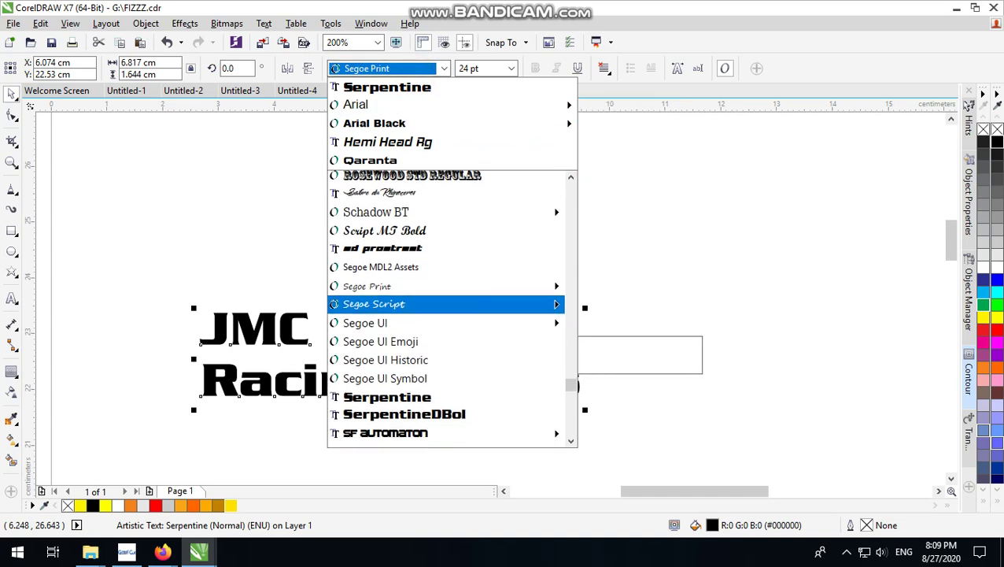
scroll(446, 307, down, 5)
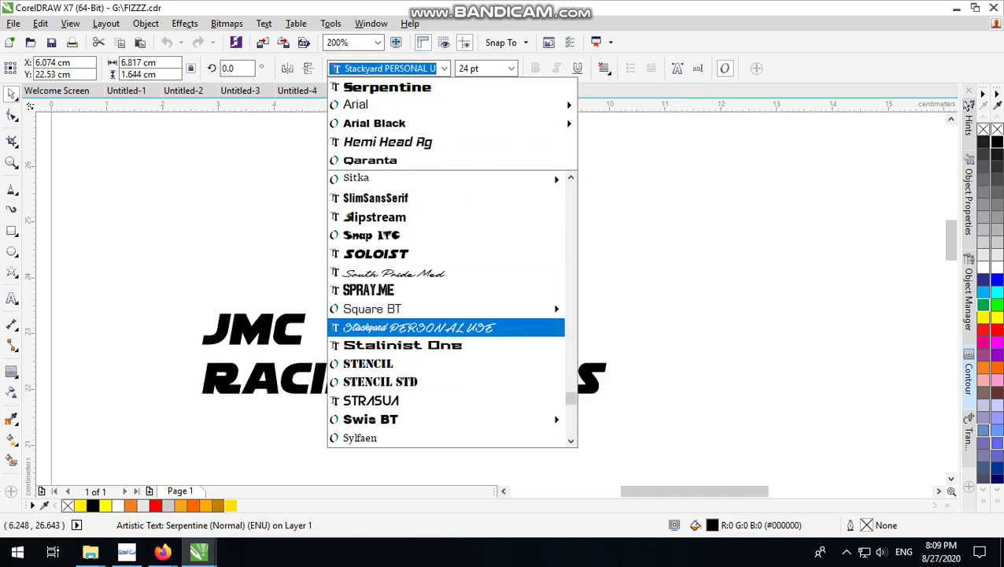
scroll(335, 316, down, 3)
scroll(335, 323, down, 2)
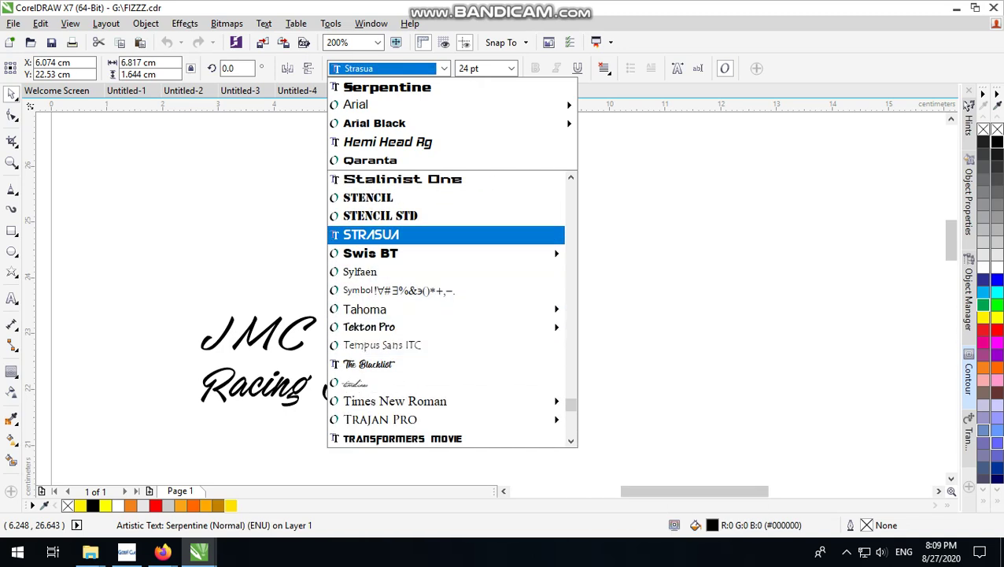
scroll(334, 236, down, 3)
scroll(445, 291, down, 3)
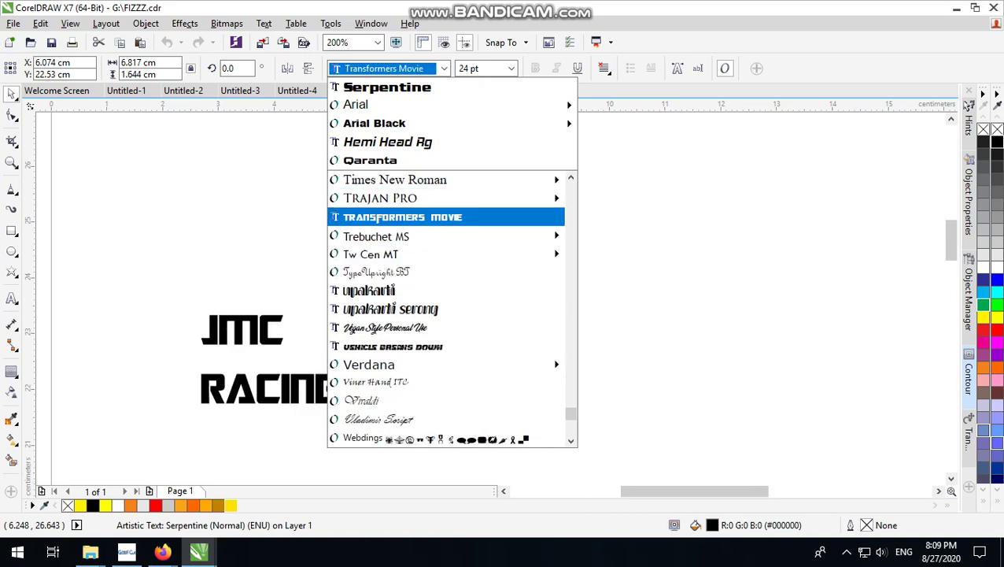
scroll(445, 211, down, 5)
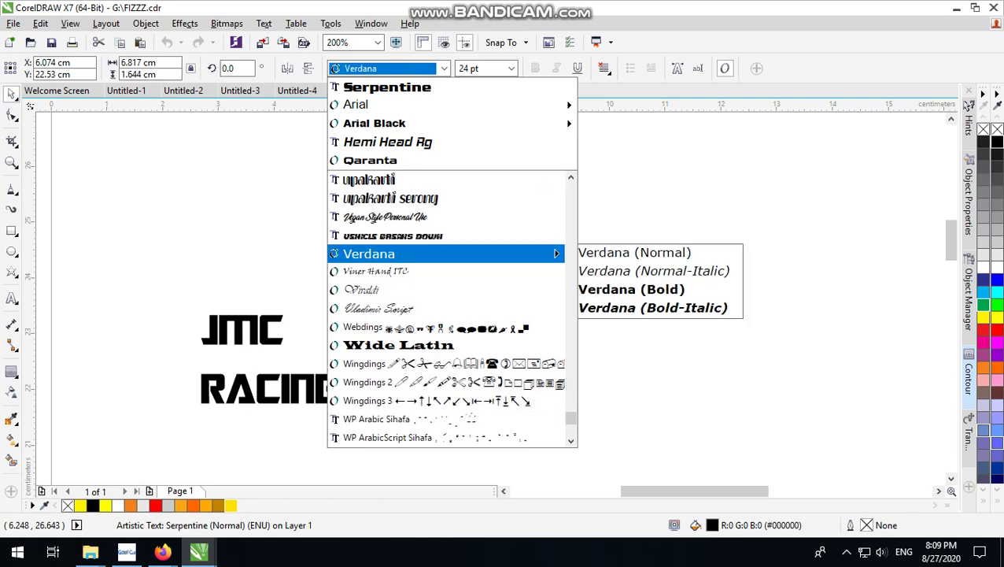
scroll(445, 206, down, 4)
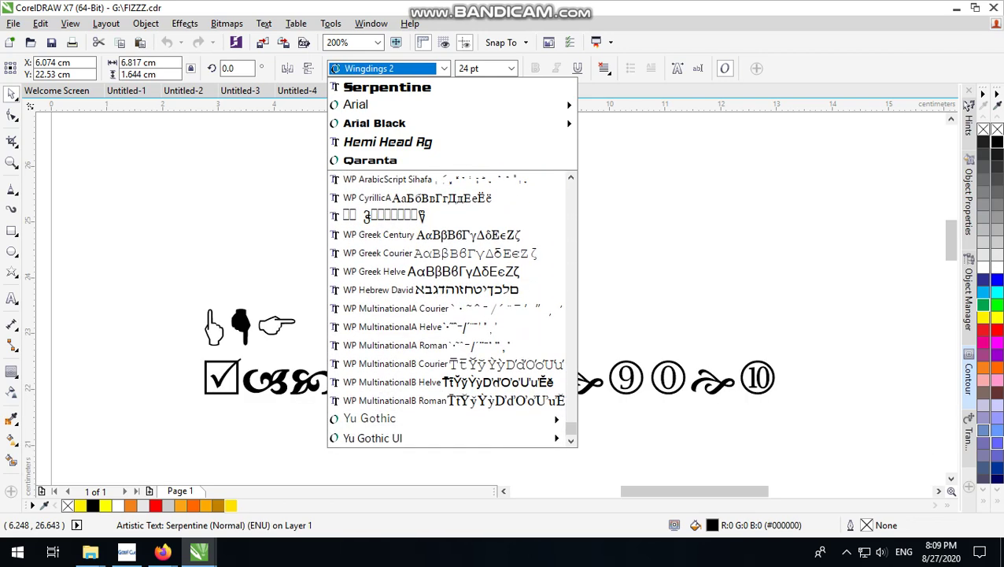
scroll(452, 307, up, 10)
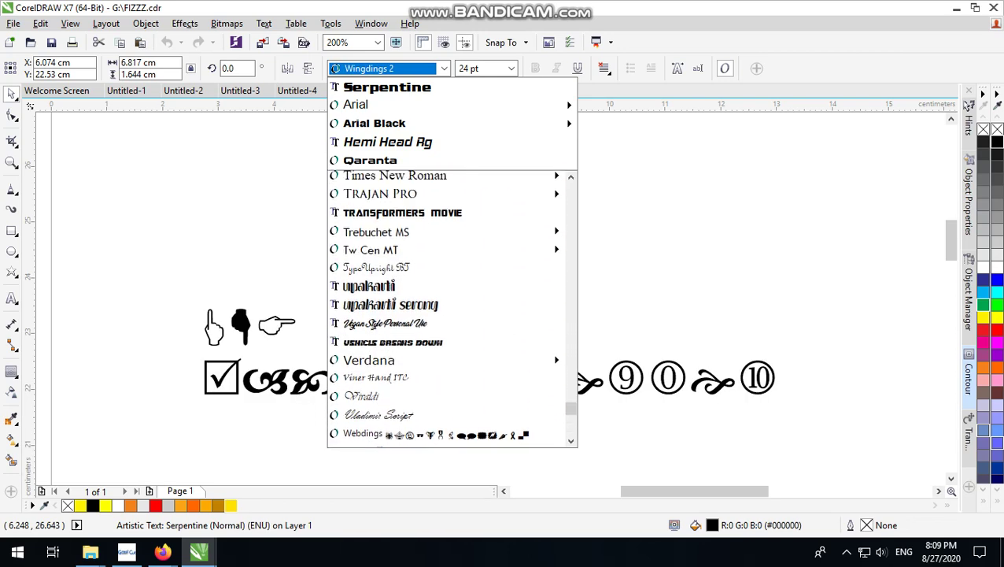
scroll(452, 307, up, 3)
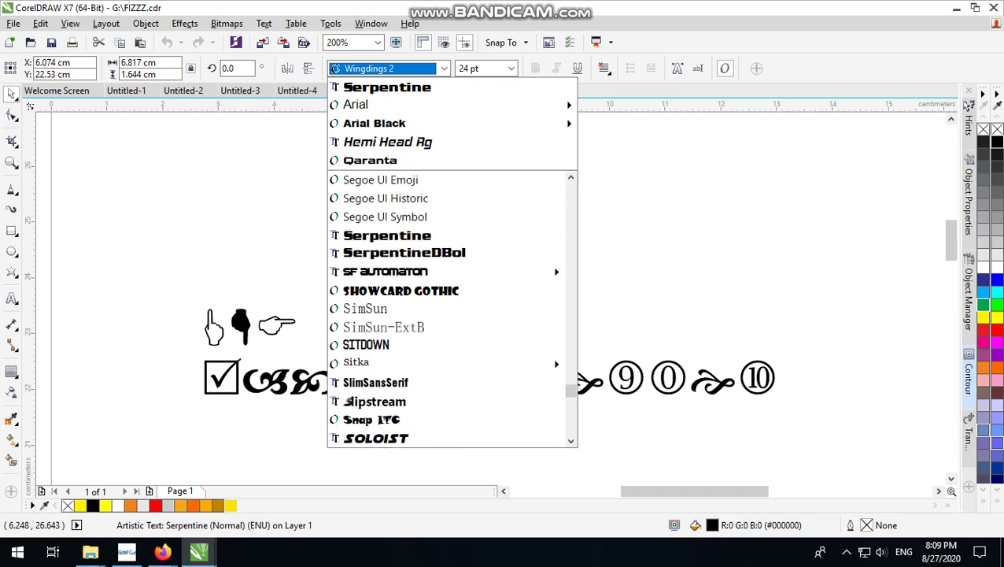
scroll(452, 307, up, 5)
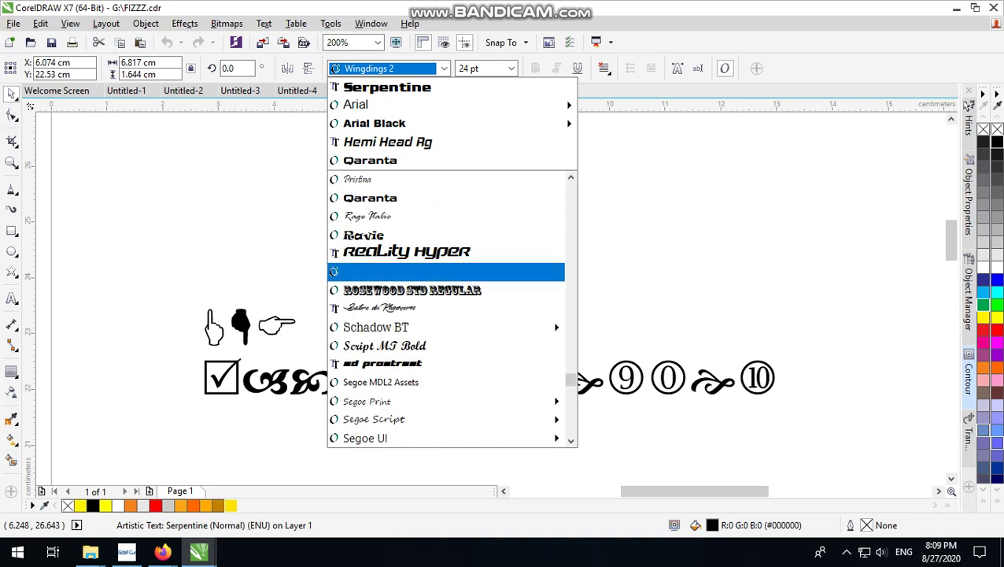
click(406, 365)
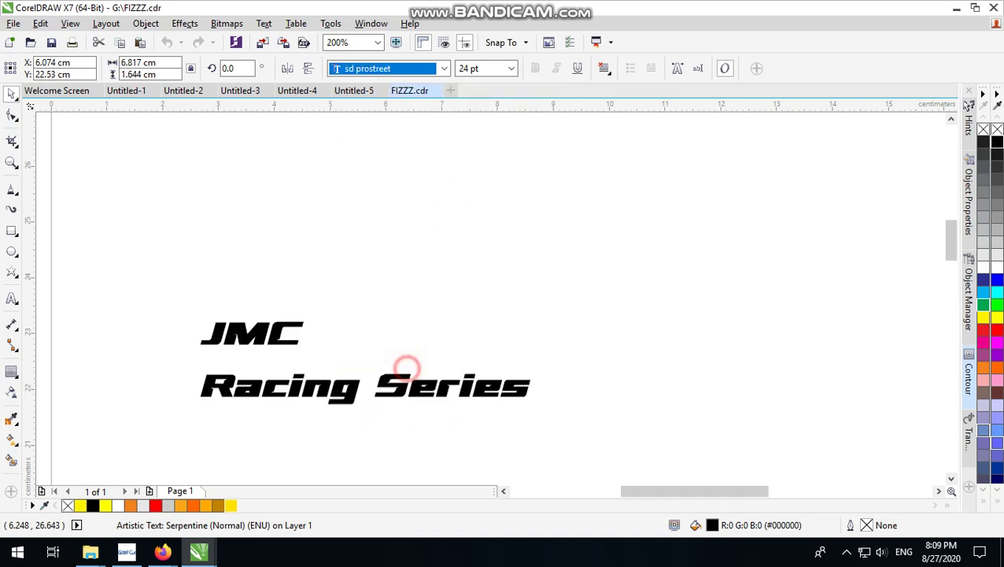
Set only the first line, JMC, to the Demonized font after browsing other typefaces.
click(5, 303)
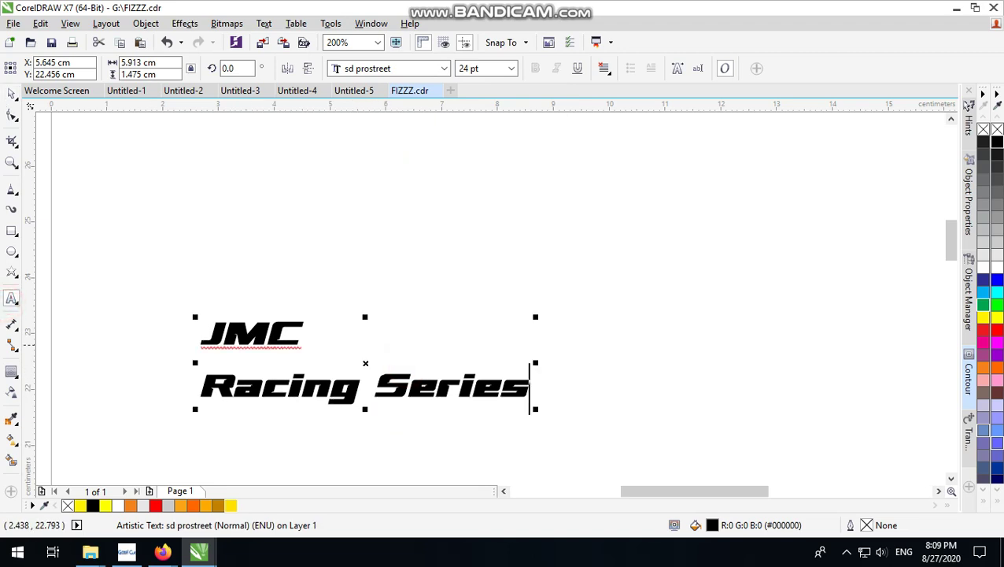
drag(299, 333, 183, 328)
click(396, 63)
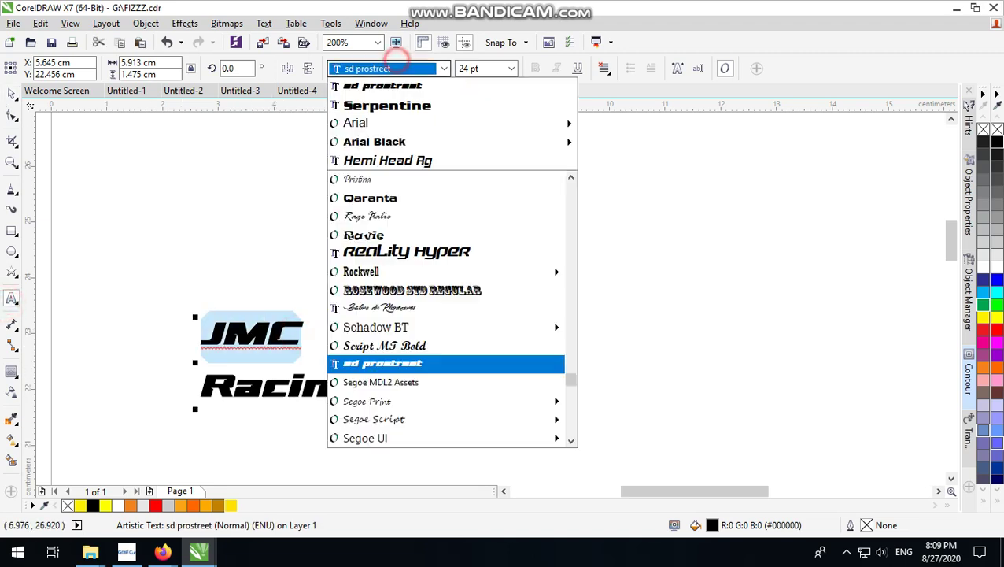
text(d)
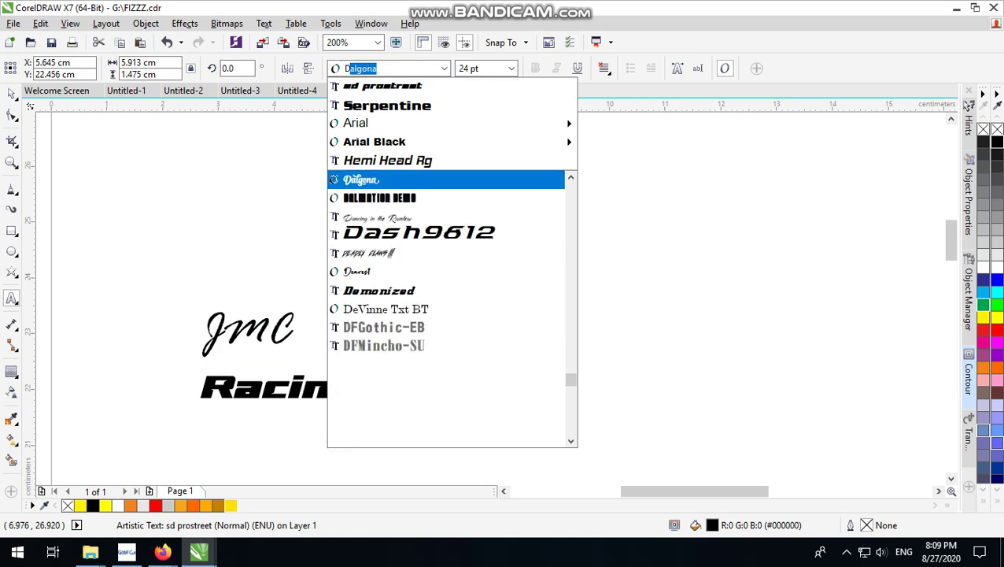
scroll(409, 228, down, 1)
scroll(409, 235, down, 8)
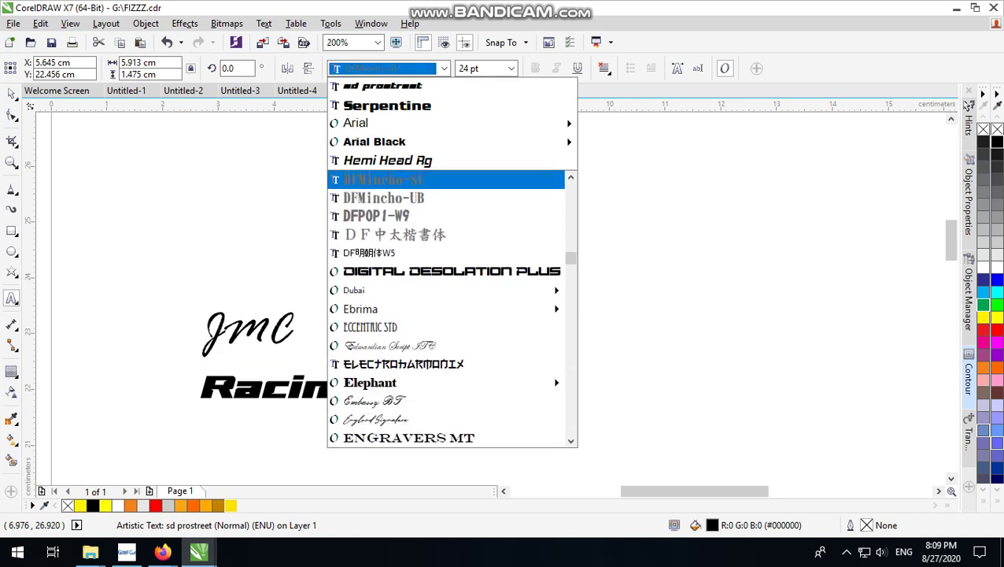
key(Down)
key(Down)
key(Down)
key(Down)
key(Down)
key(Down)
key(Down)
key(Down)
key(Down)
key(Down)
key(Down)
key(Down)
key(Down)
key(Down)
key(Down)
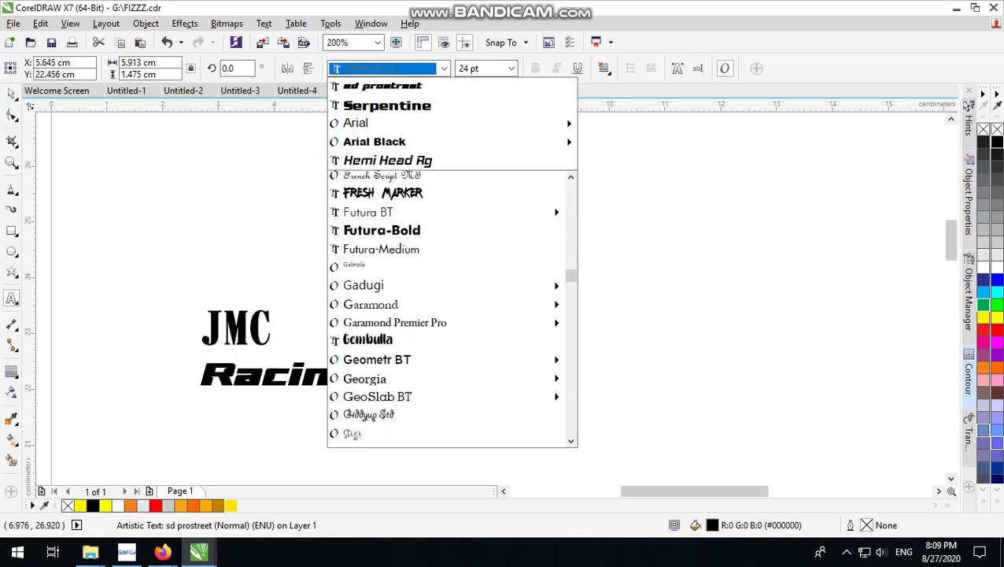
key(Down)
key(Down)
key(Down)
key(Down)
key(Down)
key(Down)
key(Down)
key(Down)
key(Down)
key(Down)
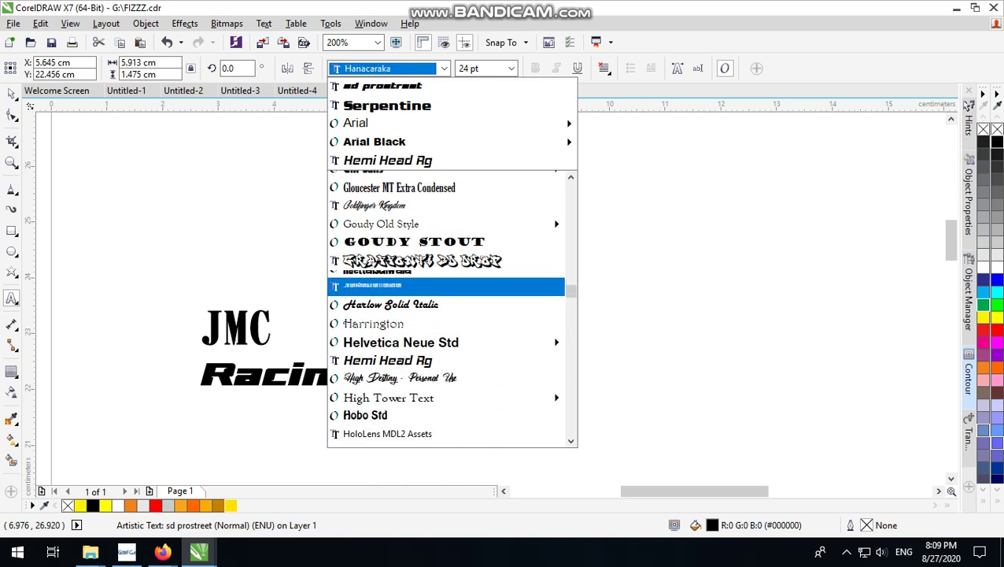
text(Dearest)
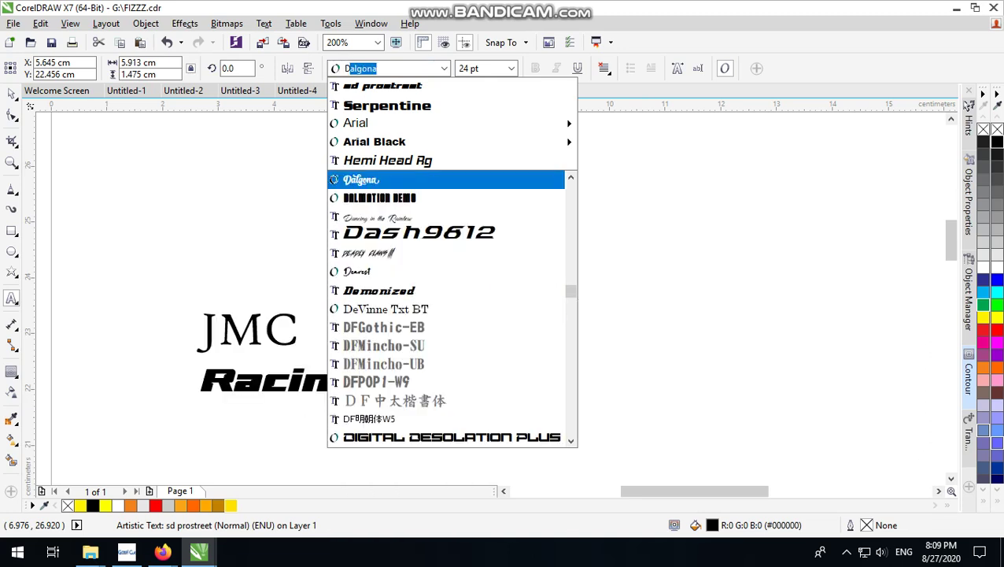
click(405, 289)
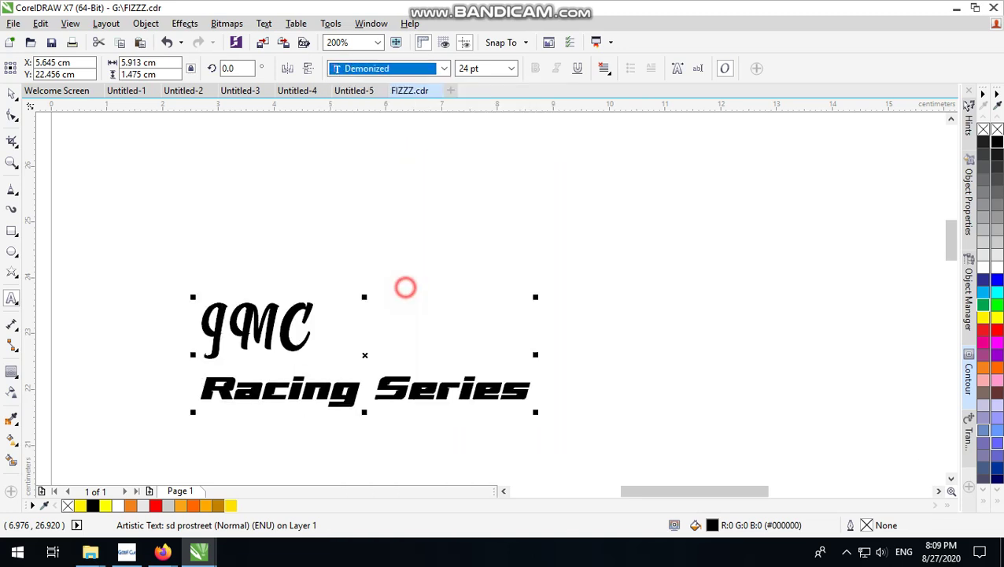
Break the artistic text apart so JMC and Racing Series are separate objects.
scroll(267, 303, down, 1)
click(11, 93)
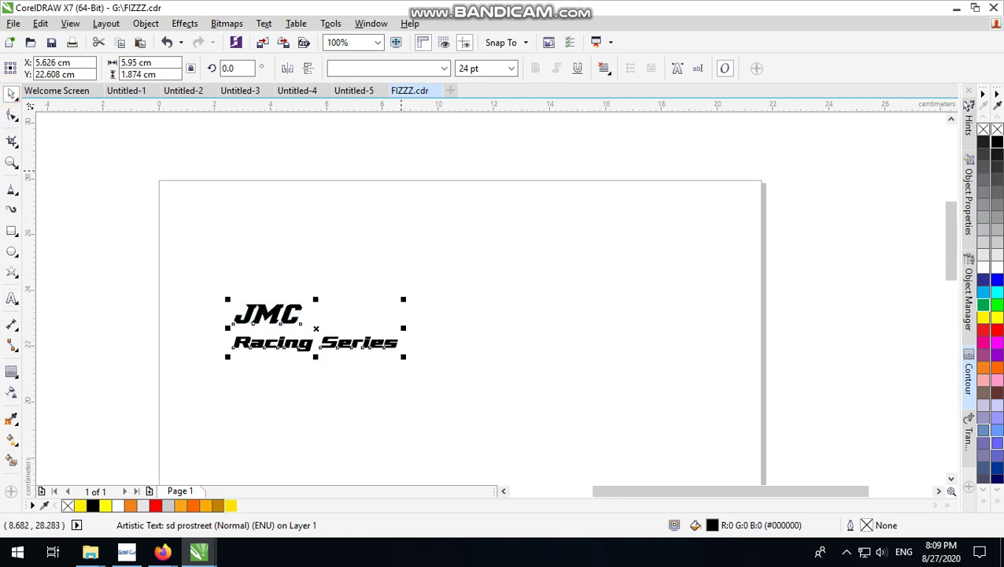
key(ctrl+k)
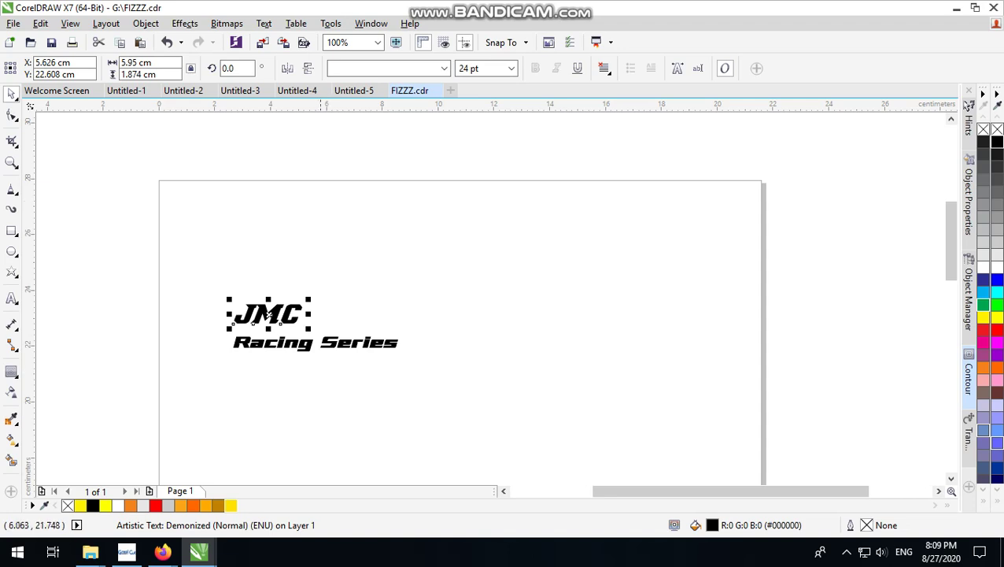
Stretch the JMC text to about 6.35 cm wide and about 0.89 cm high.
drag(310, 315, 407, 313)
scroll(322, 314, up, 2)
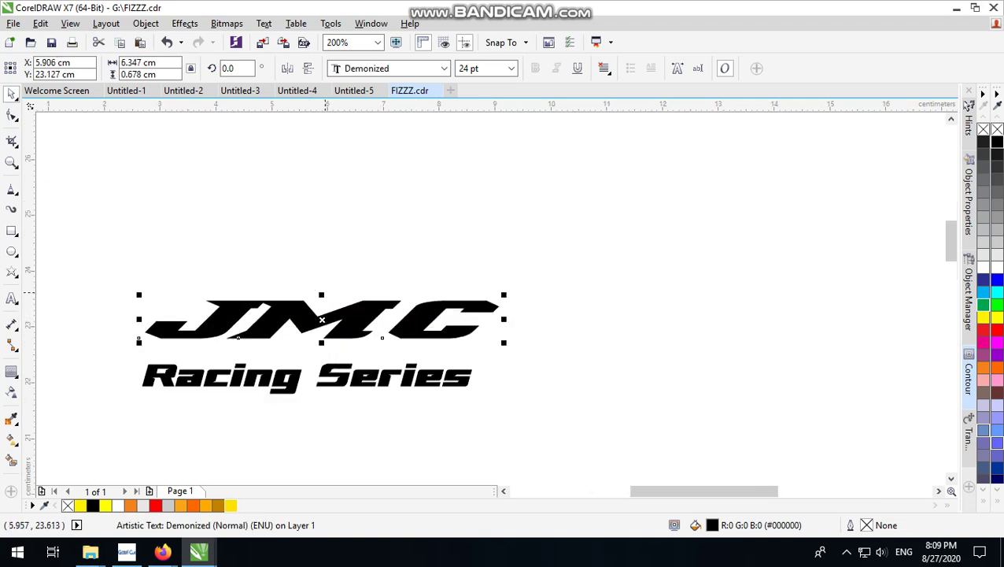
drag(321, 296, 321, 281)
Skew the JMC text slightly, move Racing Series up close beneath it, and centre the two lines on each other.
click(304, 329)
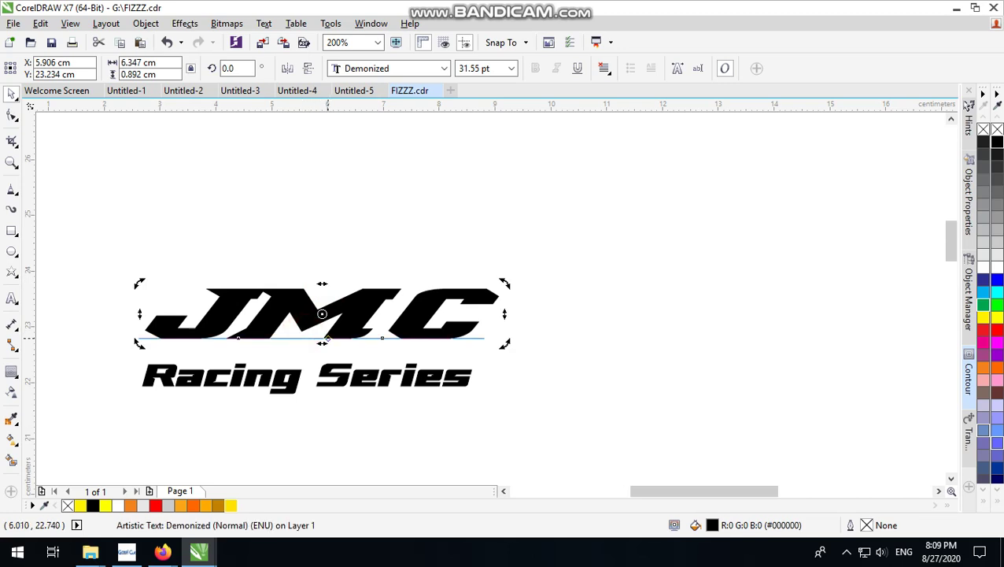
drag(323, 343, 354, 358)
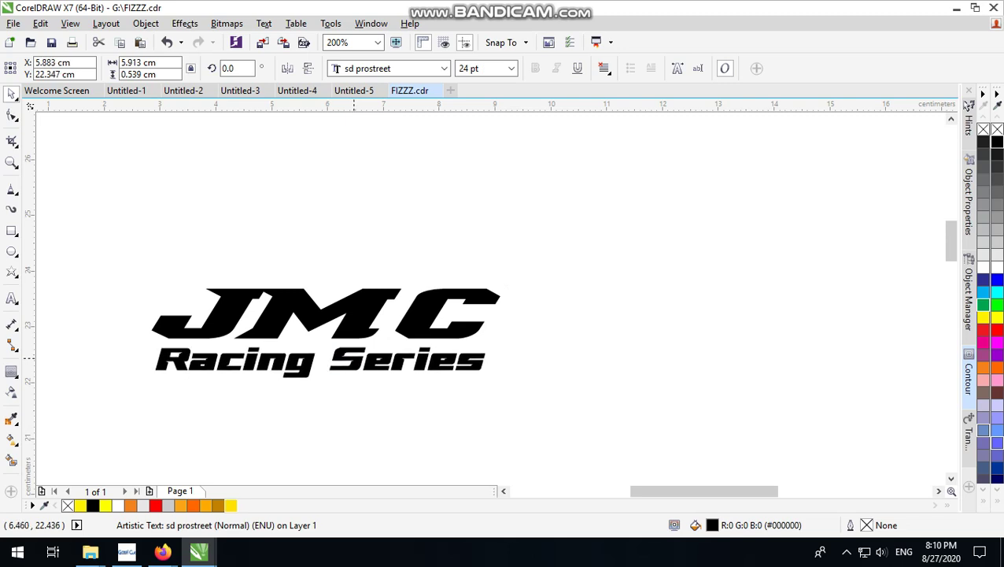
shift+click(360, 303)
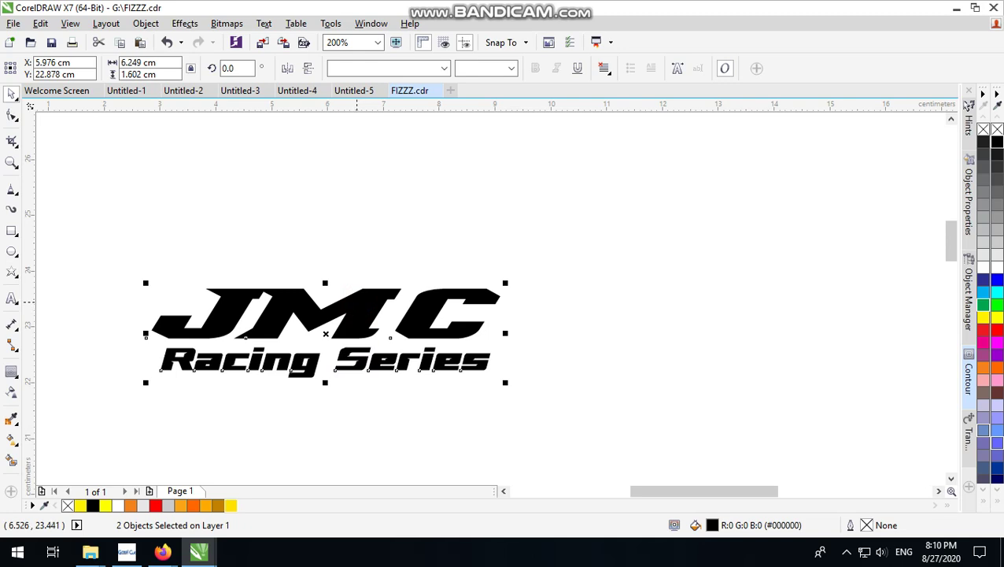
Fill only the Racing Series text with yellow (#FFFF00).
click(404, 197)
click(405, 367)
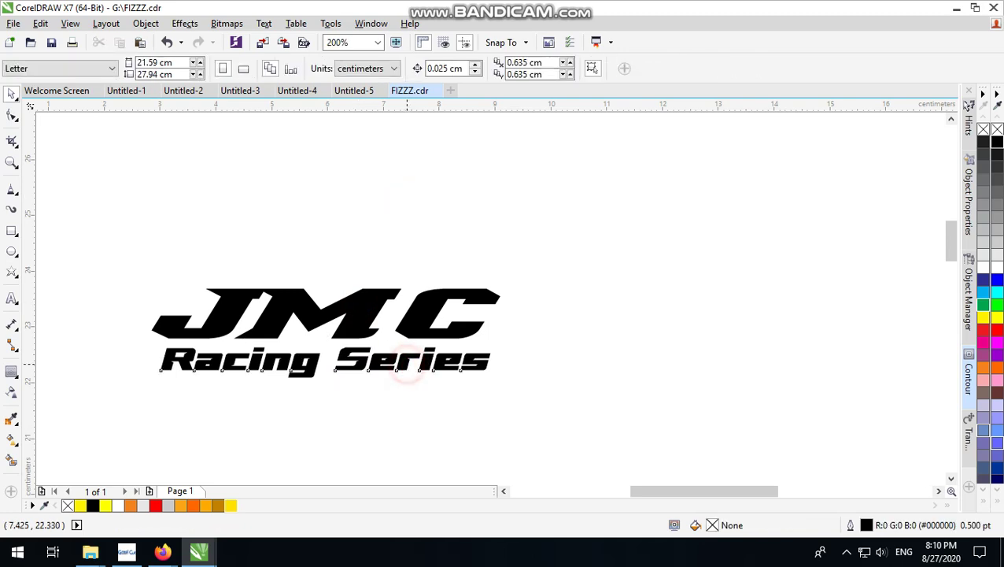
click(996, 318)
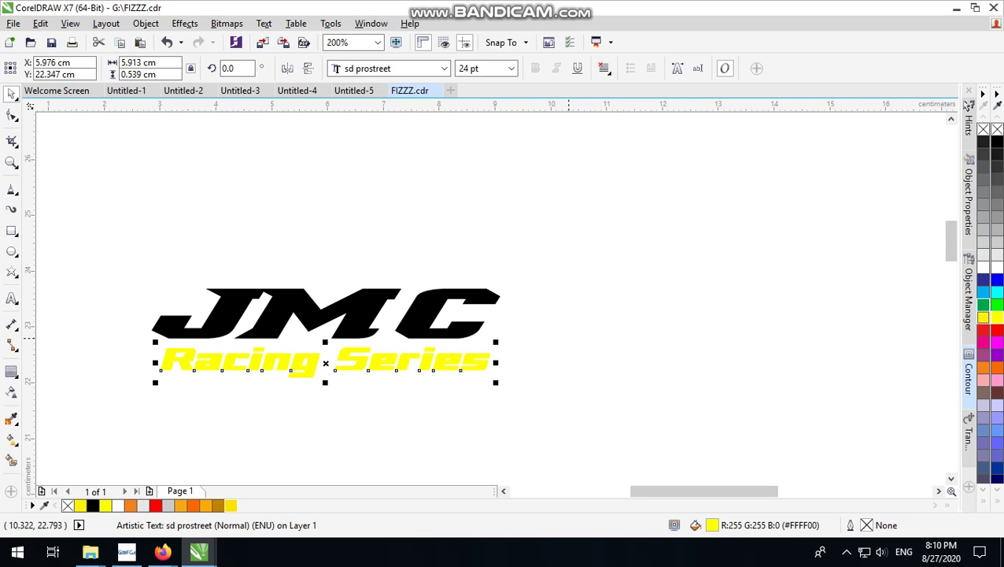
Fill the JMC text with cyan (#00FFFF) and group it with the Racing Series text.
click(362, 297)
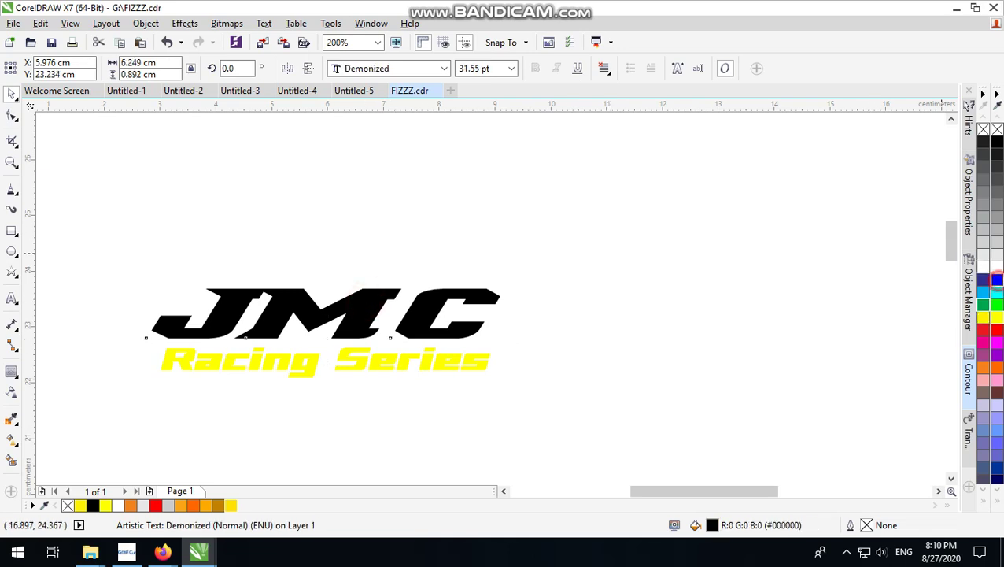
click(996, 280)
click(996, 292)
click(587, 236)
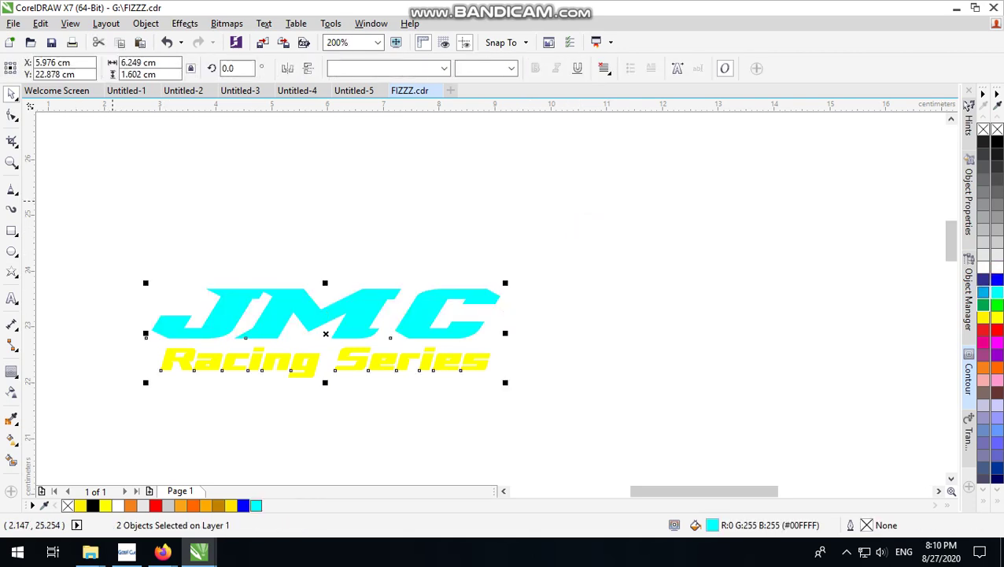
right_click(272, 314)
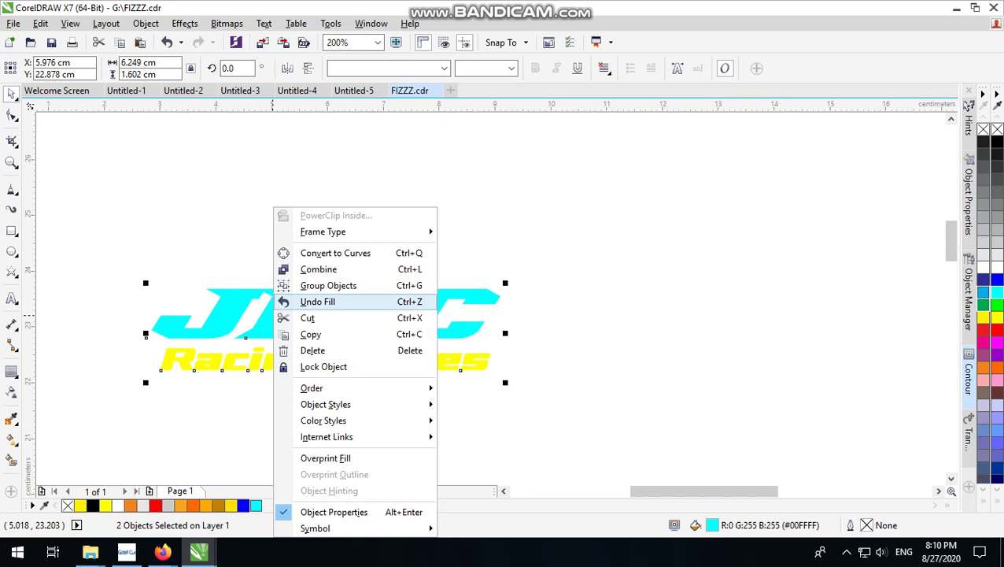
click(323, 282)
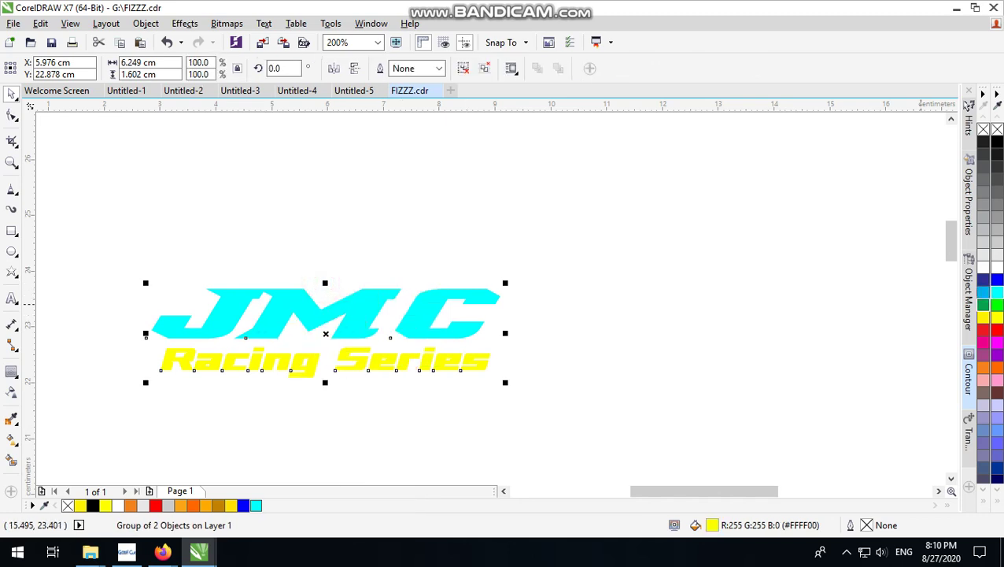
Apply a one-step outside contour of 0.076 cm to the grouped text and break the contour group apart.
click(969, 376)
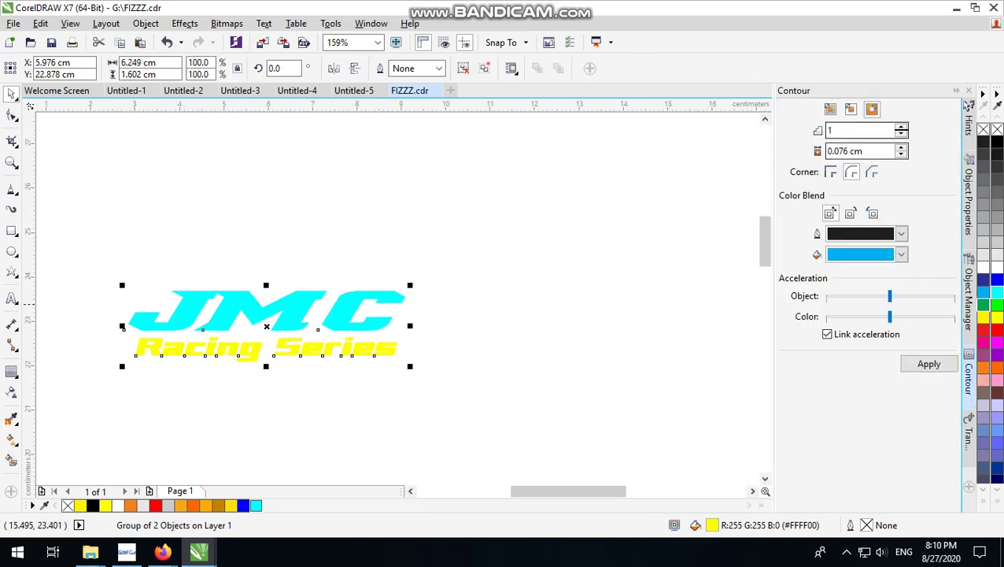
click(929, 364)
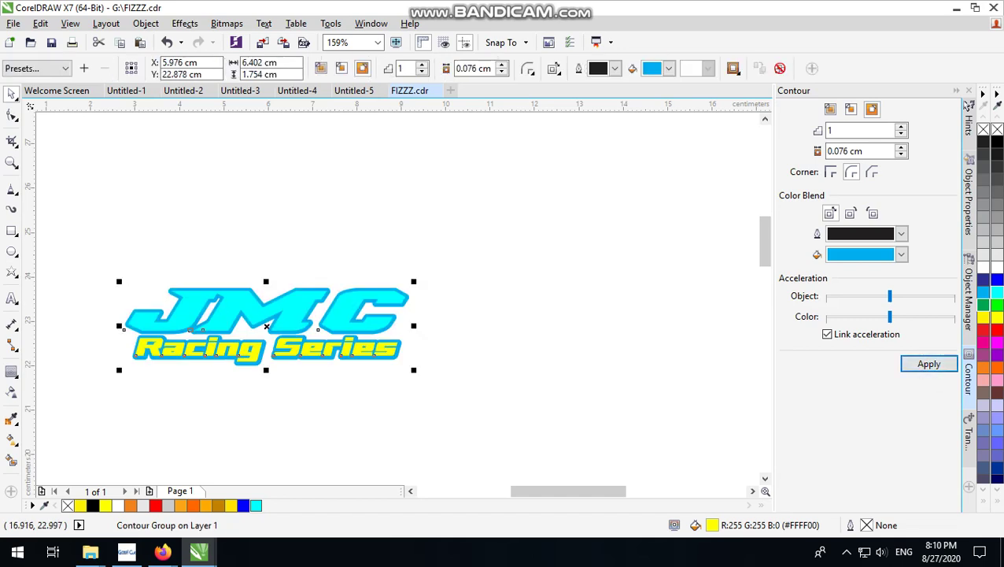
click(146, 23)
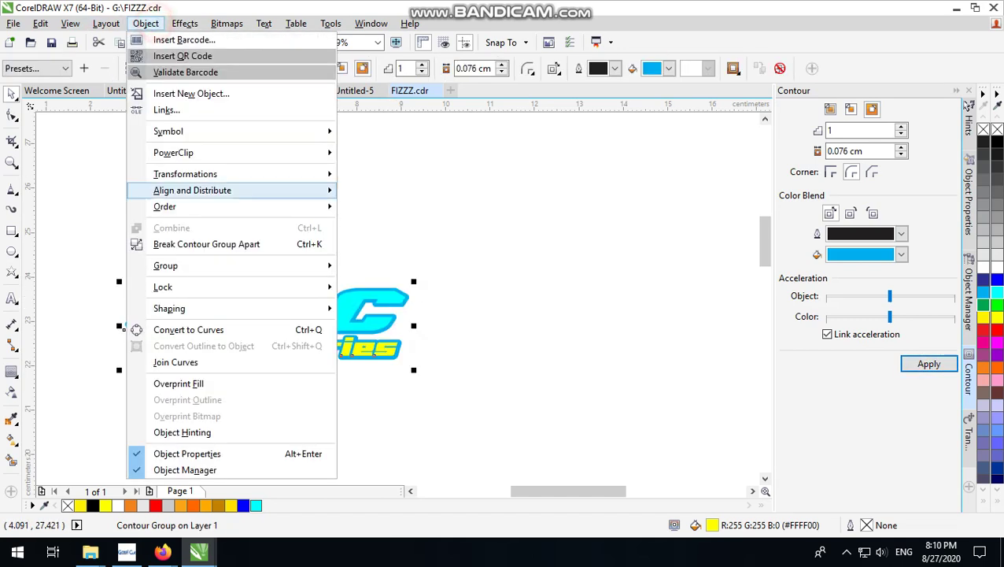
click(168, 244)
click(383, 240)
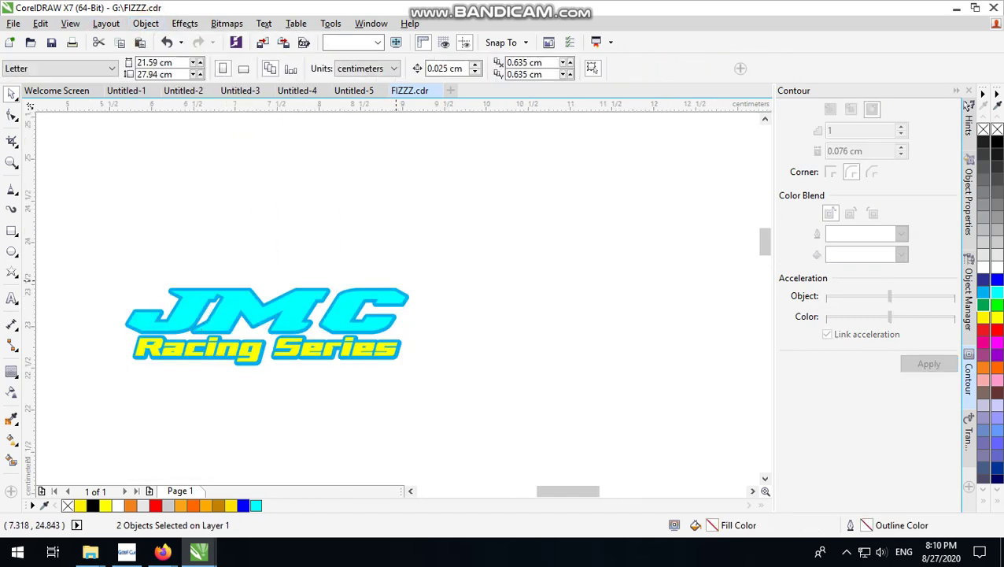
Fill the separated contour curve around the lettering with black (#000000).
scroll(400, 317, up, 1)
click(416, 281)
click(416, 280)
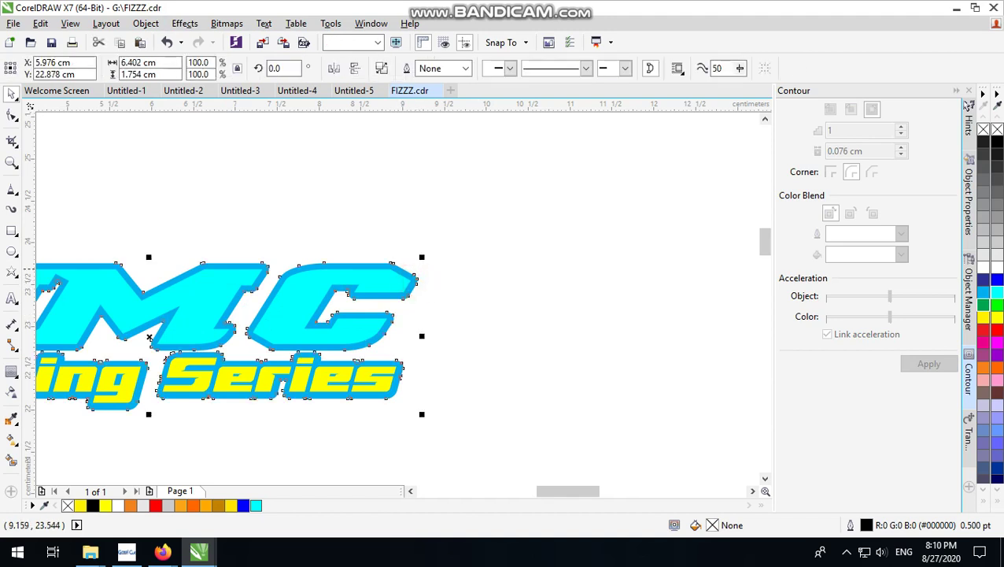
click(997, 142)
scroll(556, 298, down, 2)
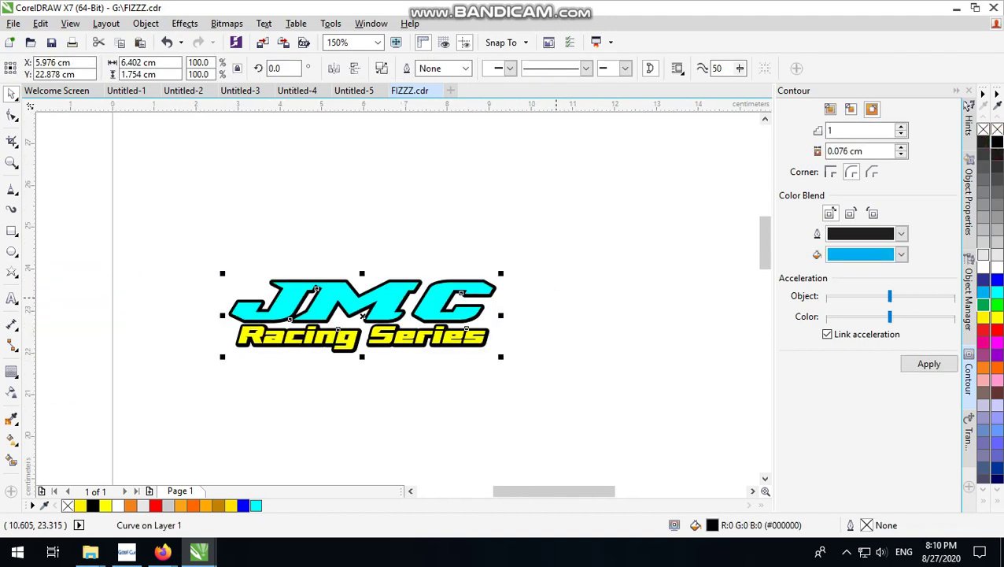
click(534, 318)
Place a copy of the black contour about 0.12 cm right and 0.10 cm above the original, and send it to the back.
scroll(414, 335, up, 1)
scroll(367, 367, down, 1)
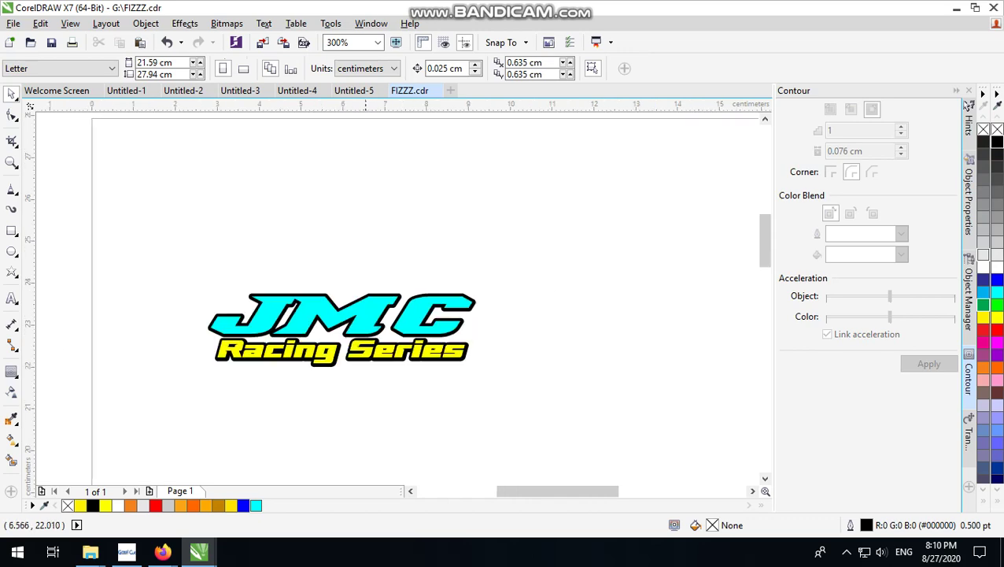
scroll(427, 364, up, 1)
scroll(527, 374, down, 1)
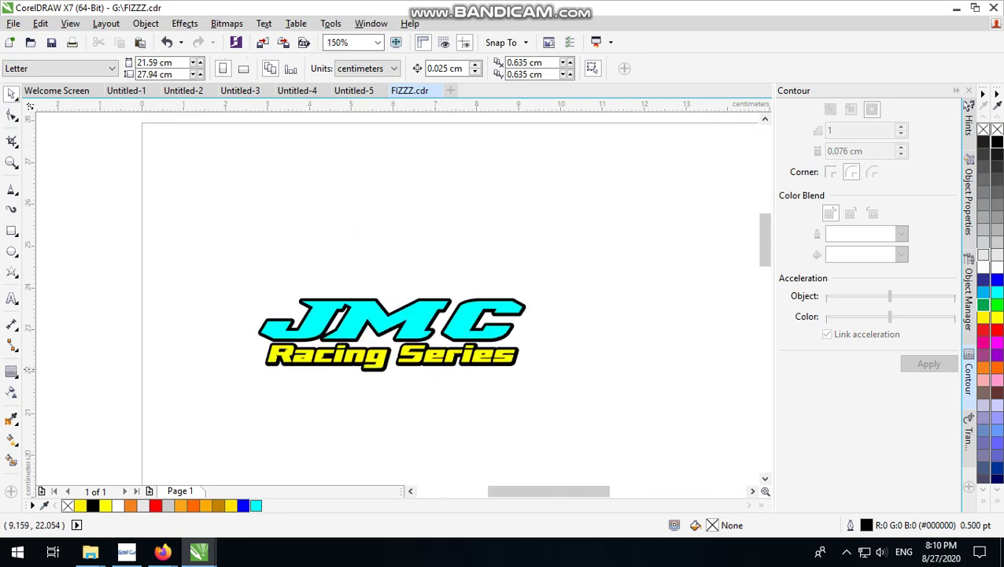
scroll(523, 368, up, 1)
scroll(569, 355, down, 1)
scroll(538, 362, up, 1)
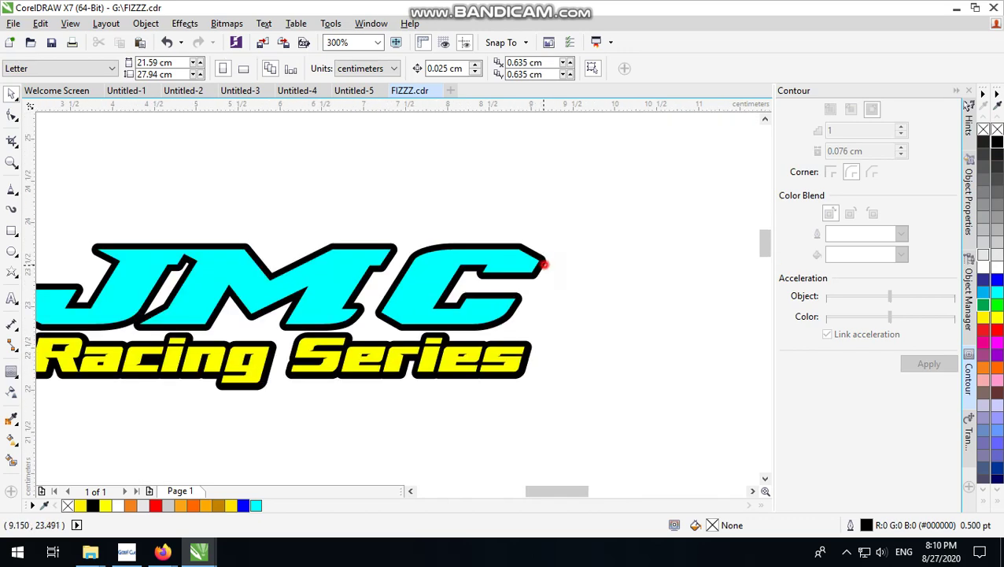
click(543, 264)
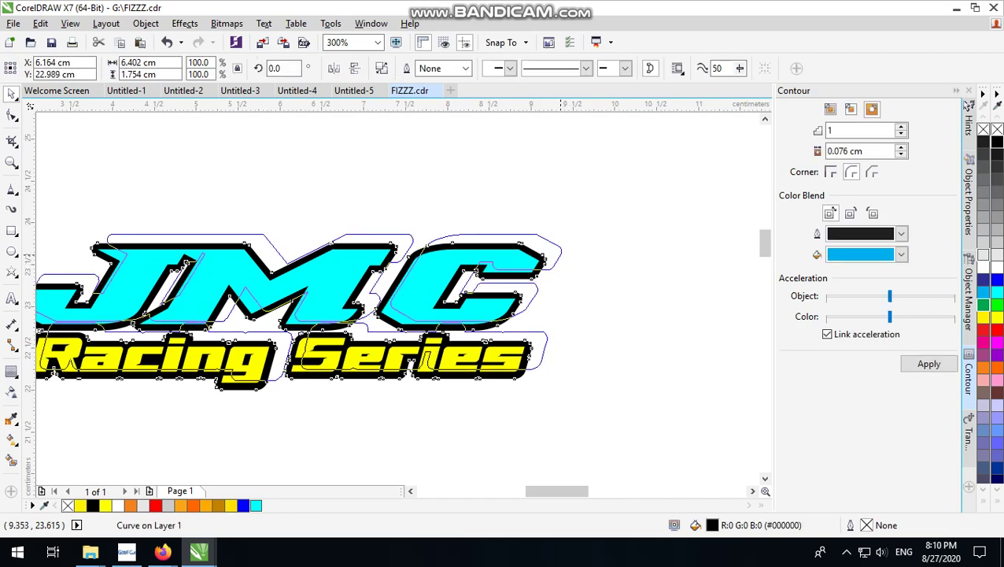
drag(560, 255, 556, 255)
right_click(555, 256)
scroll(544, 269, up, 1)
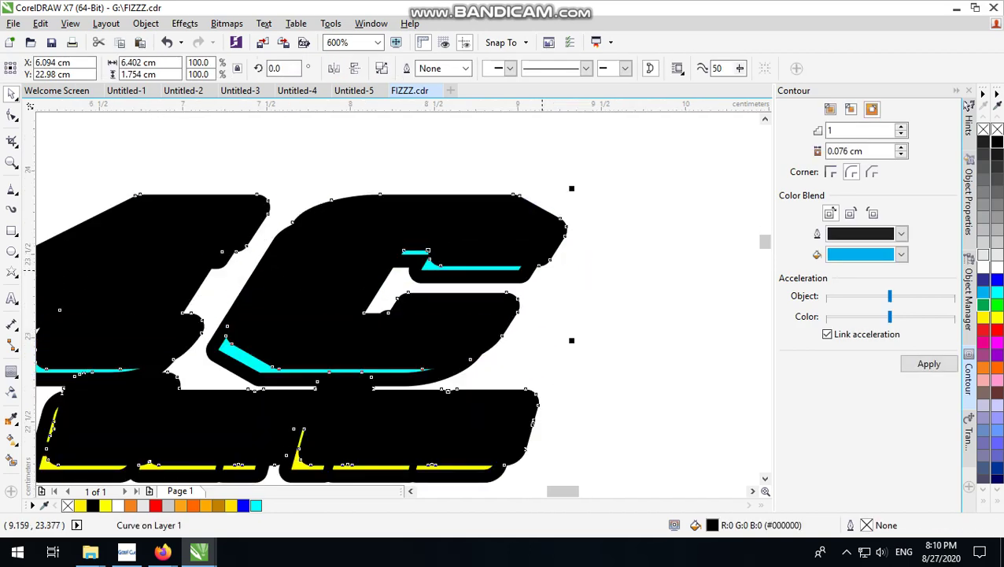
key(shift+Page_Down)
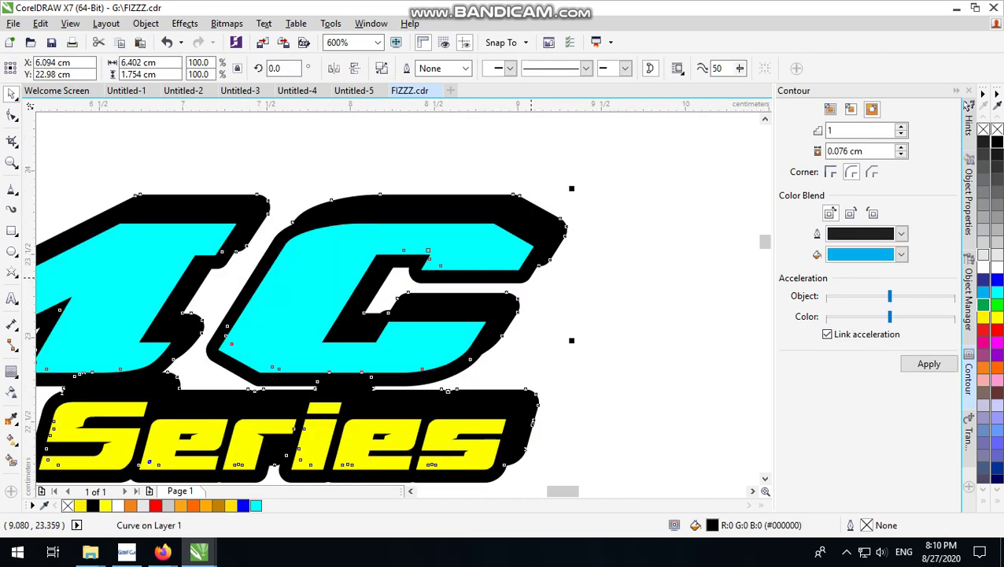
scroll(531, 277, down, 2)
click(570, 265)
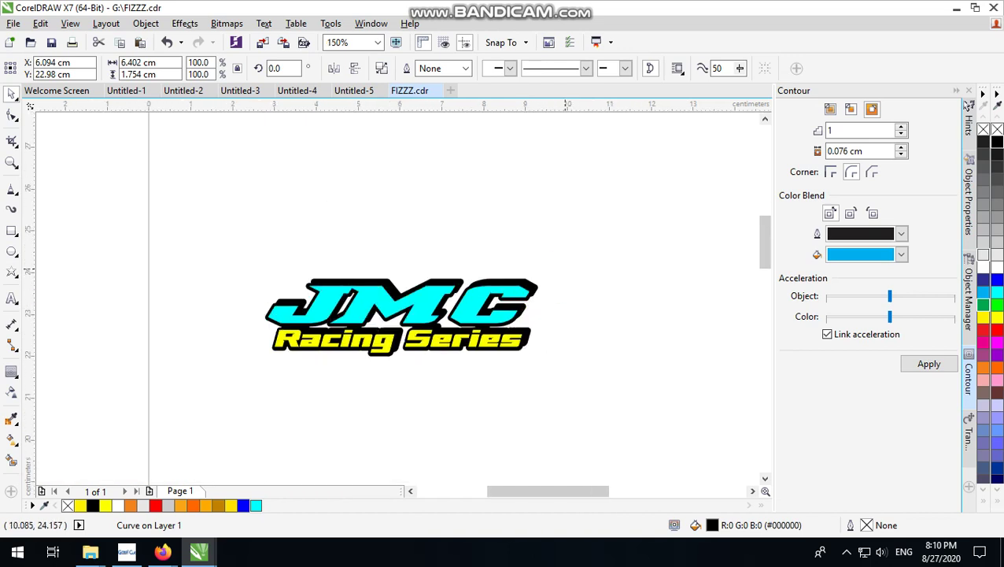
Ungroup the lettering so JMC and Racing Series are separate text objects again.
scroll(476, 305, up, 1)
scroll(665, 236, up, 1)
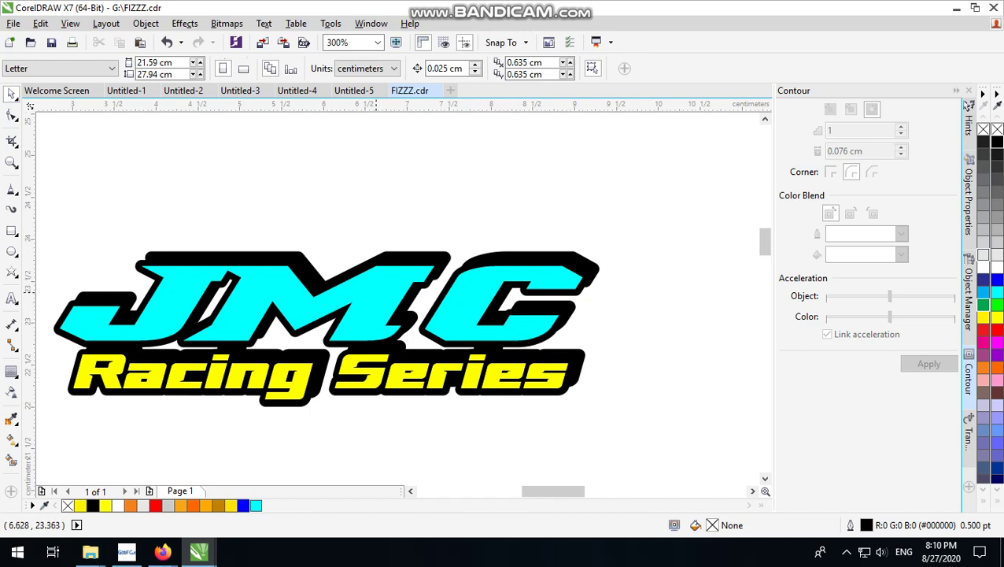
click(375, 293)
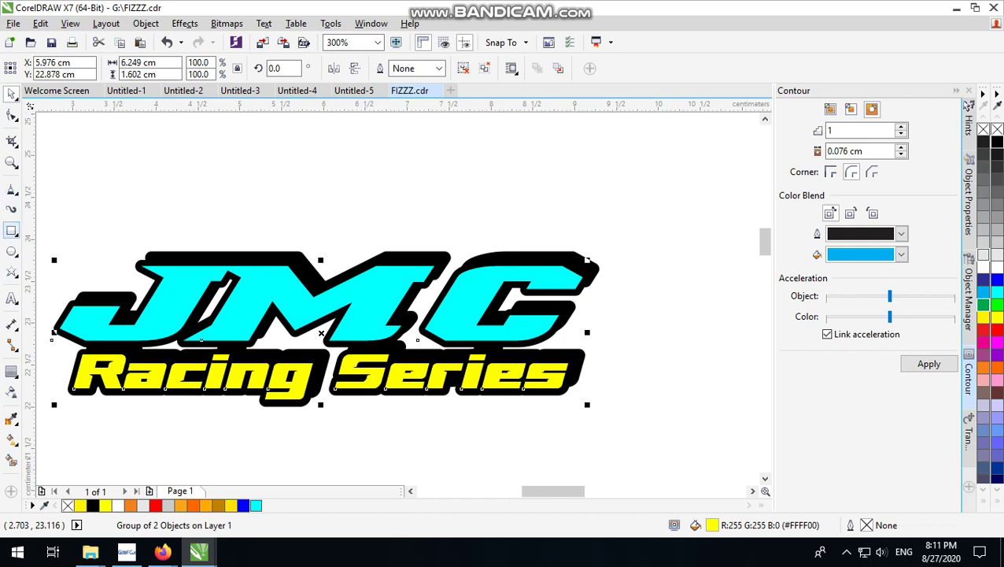
click(363, 227)
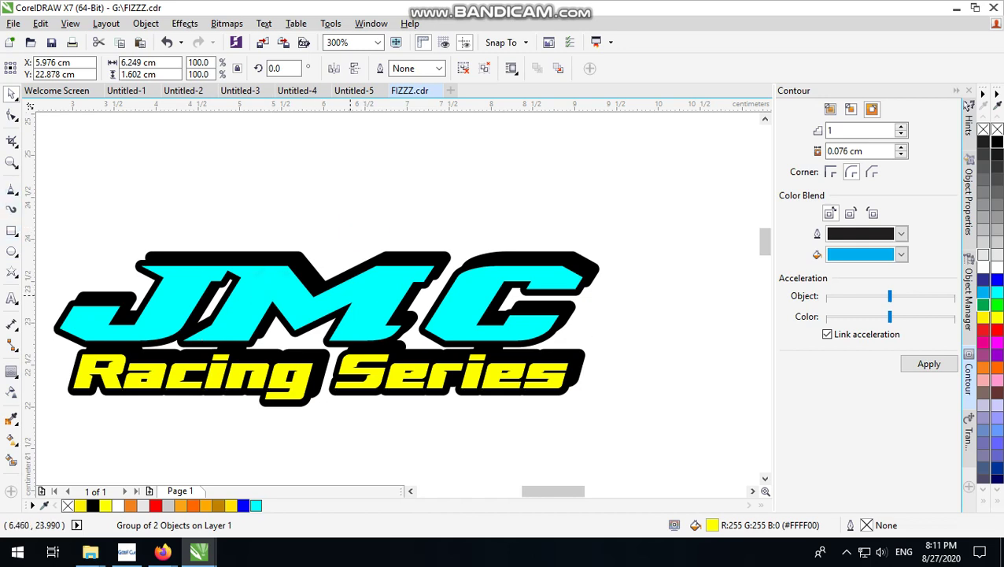
click(370, 296)
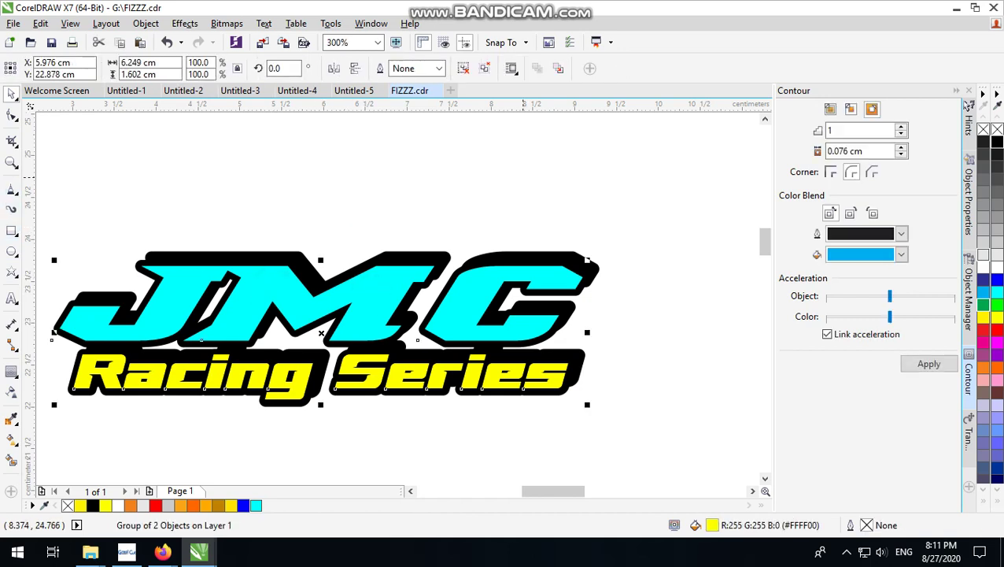
click(526, 203)
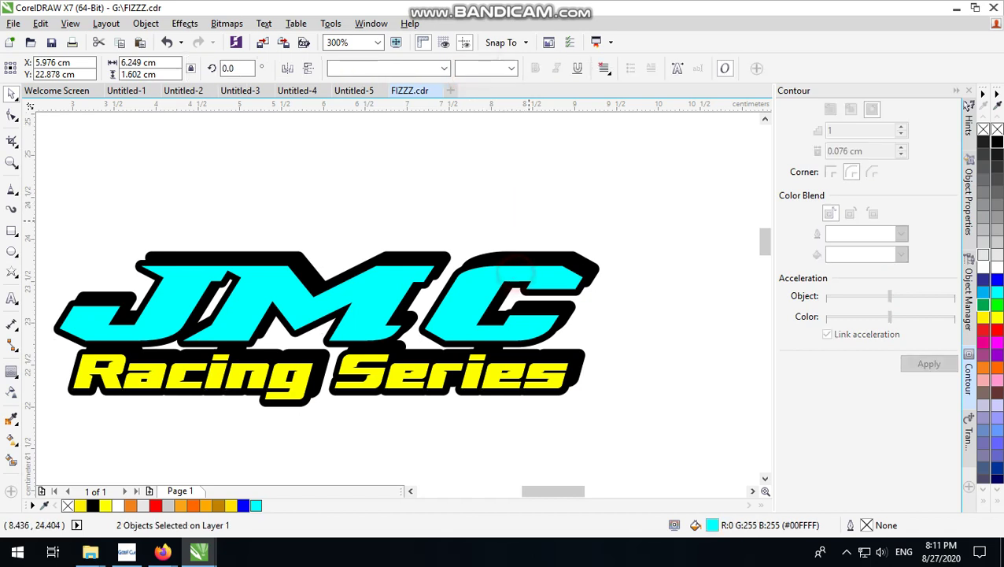
Apply a one-step inside contour of 0.076 cm in blue to the JMC text only.
click(515, 272)
click(554, 277)
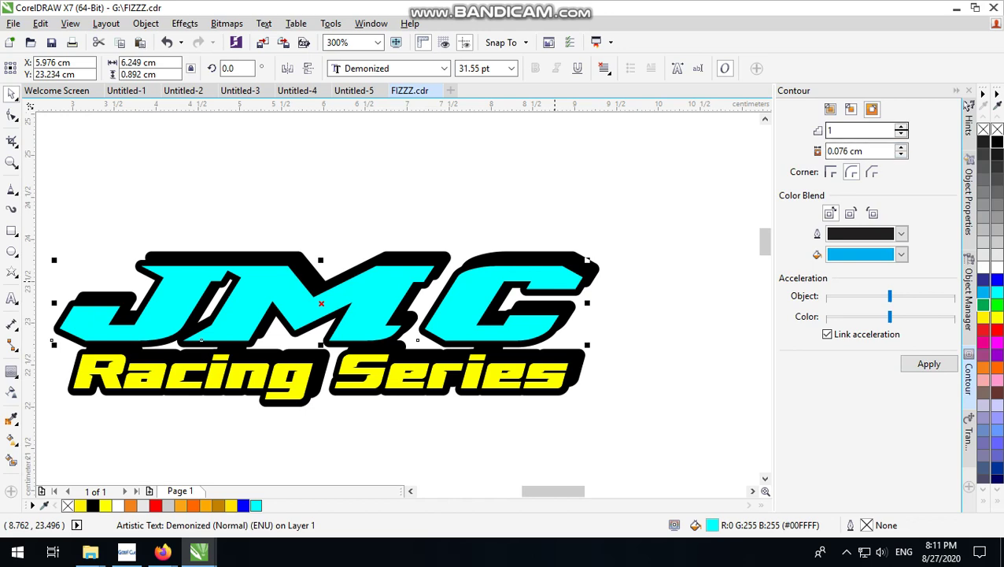
click(929, 363)
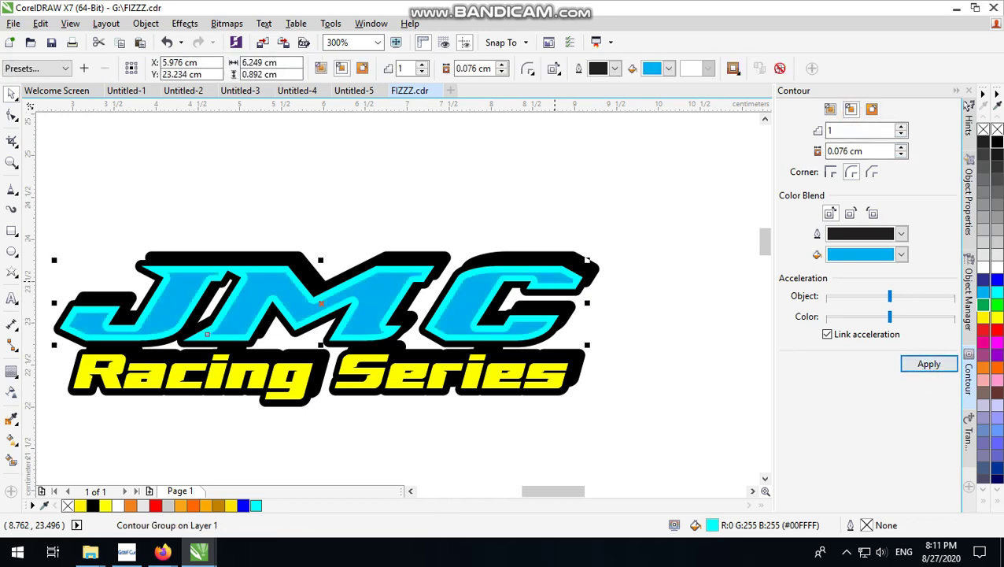
Enlarge the whole logo proportionally to about 12.02 cm wide by 3.42 cm high and break the JMC contour apart.
scroll(586, 260, down, 2)
drag(284, 385, 627, 217)
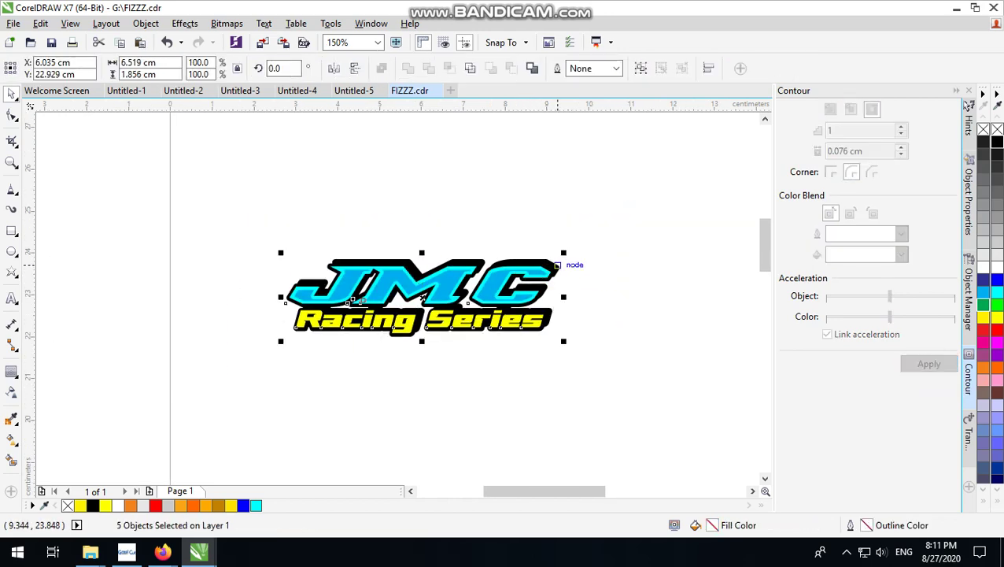
drag(559, 262, 671, 218)
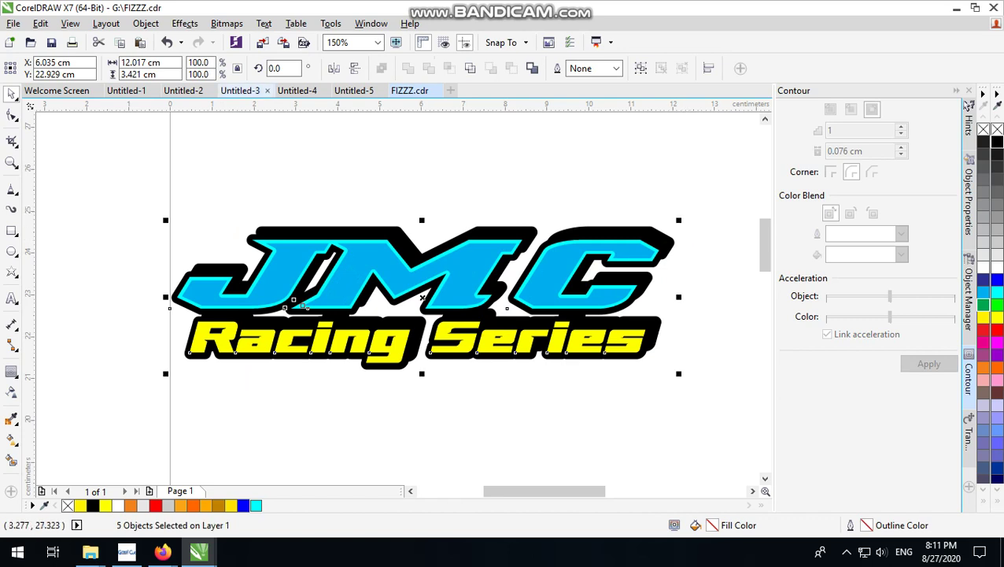
click(146, 23)
click(204, 245)
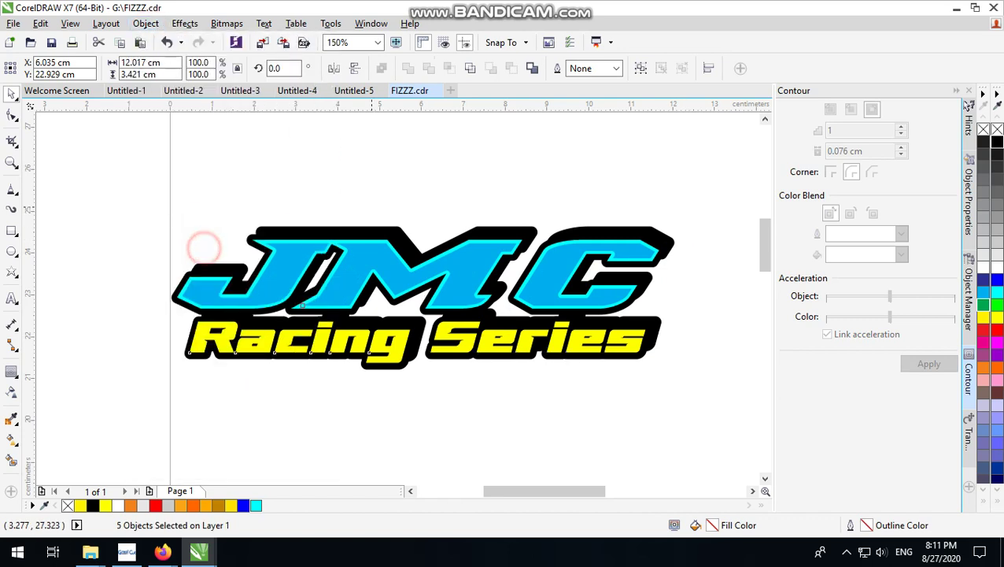
click(531, 169)
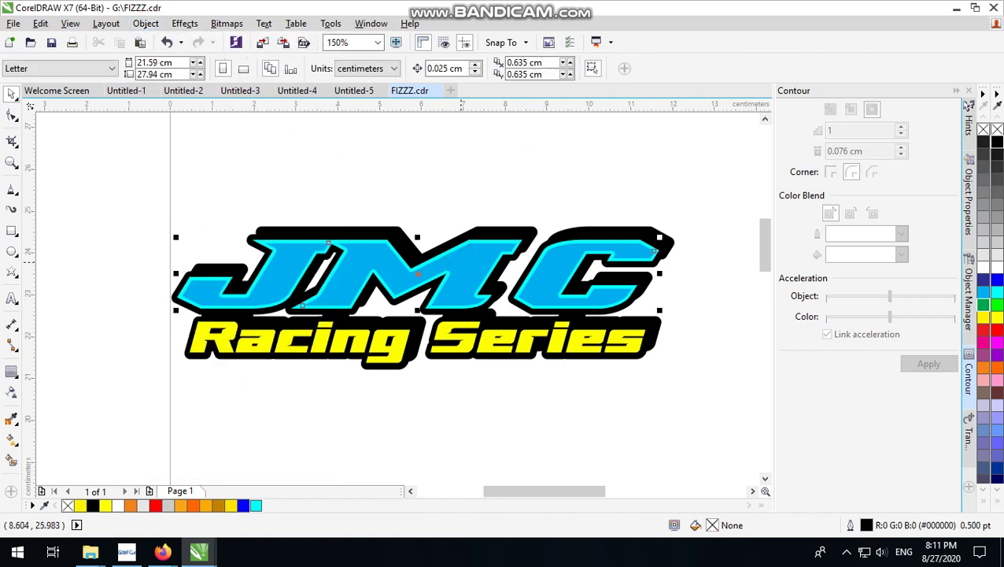
Apply a linear transparency at -90° to the blue inner JMC curve, fading it out downwards.
key(Tab)
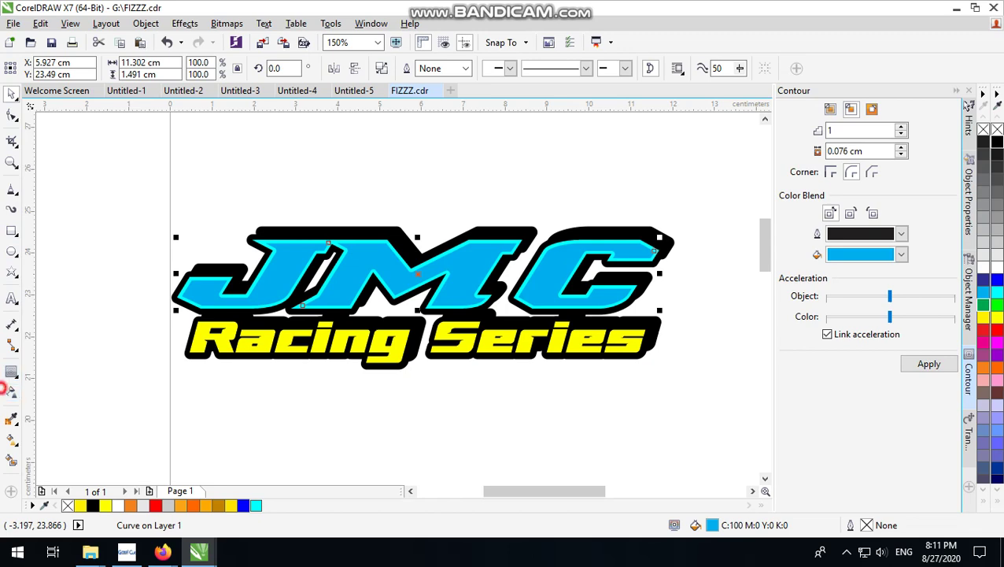
click(12, 391)
scroll(398, 242, up, 5)
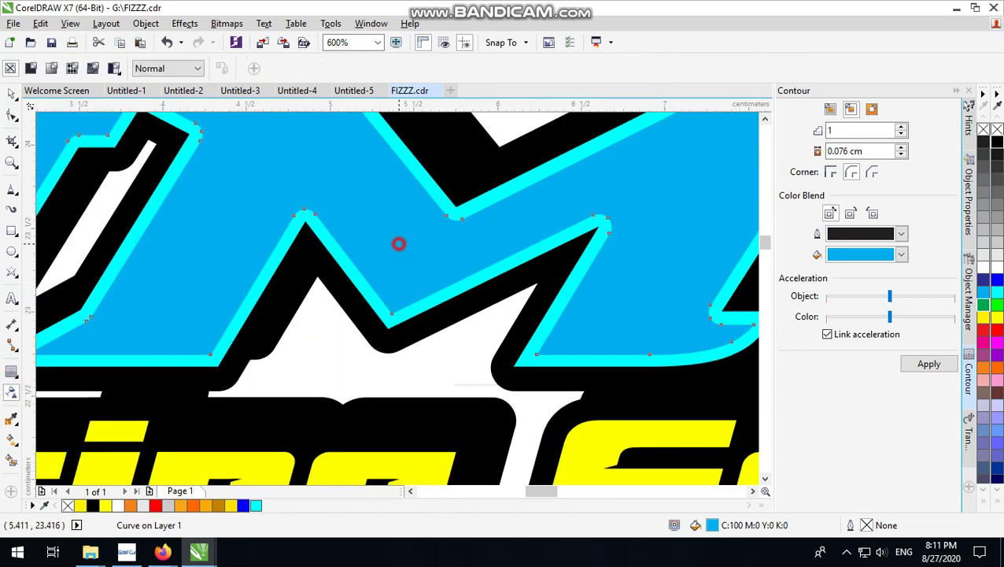
drag(398, 242, 398, 303)
scroll(380, 299, down, 2)
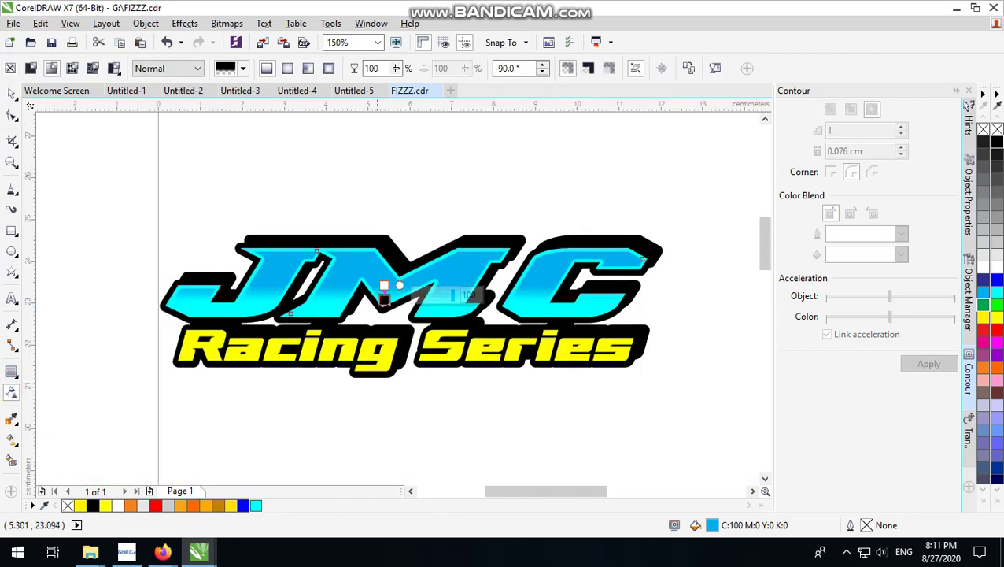
Lengthen the inner JMC curve's fade by moving the transparency's start point slightly higher, at an angle of about -90.4°.
scroll(401, 283, up, 5)
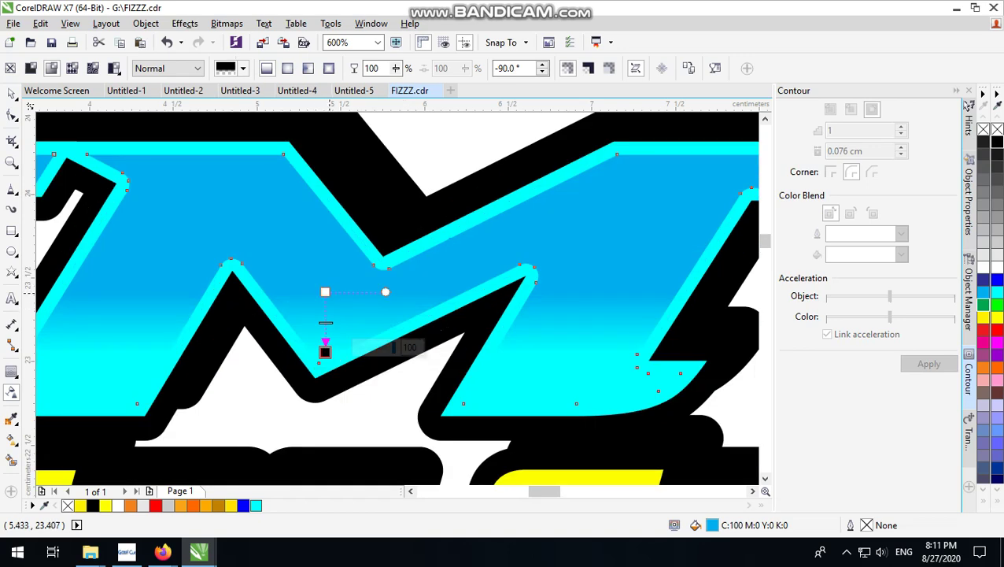
drag(327, 292, 330, 257)
scroll(328, 257, down, 2)
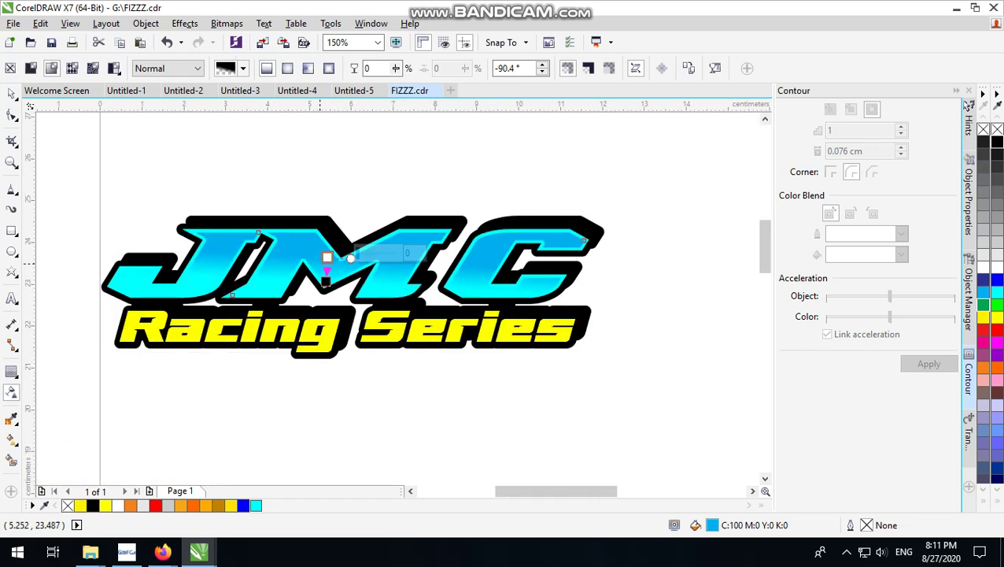
click(11, 93)
click(336, 167)
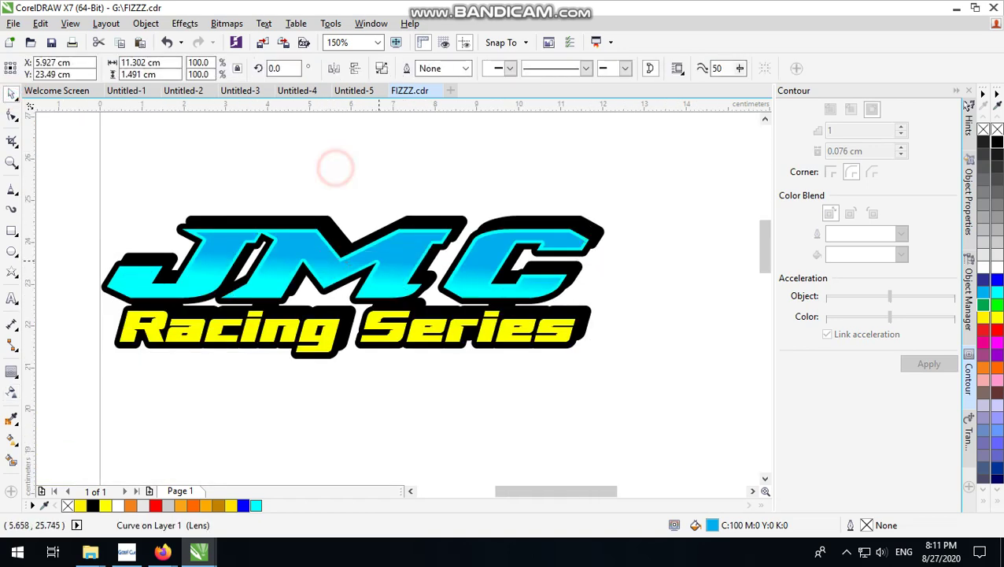
scroll(407, 333, up, 1)
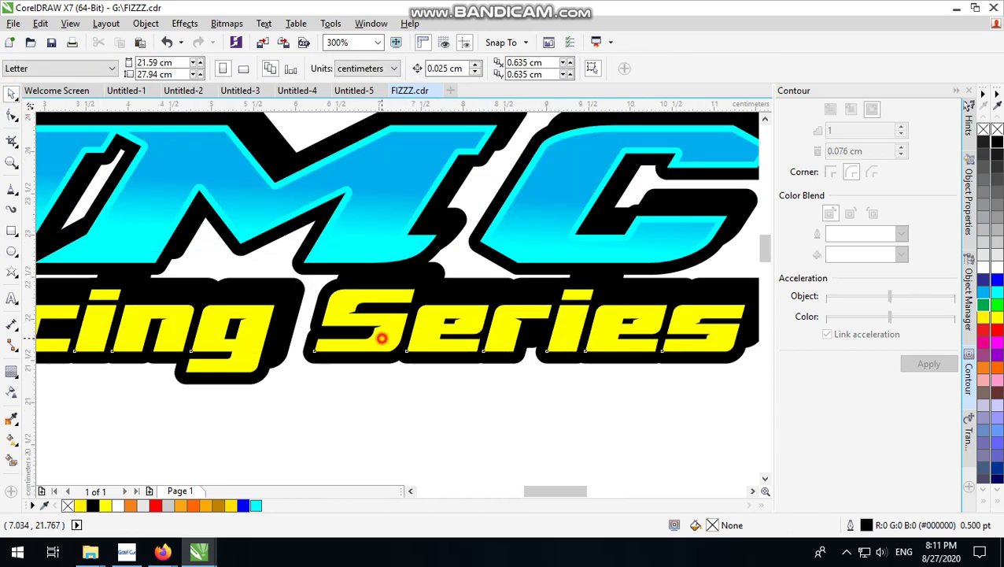
Duplicate the yellow Racing Series text slightly down and to the left, at about X 5.75, Y 21.73 cm, and fill the copy with cyan.
click(381, 338)
scroll(381, 338, down, 2)
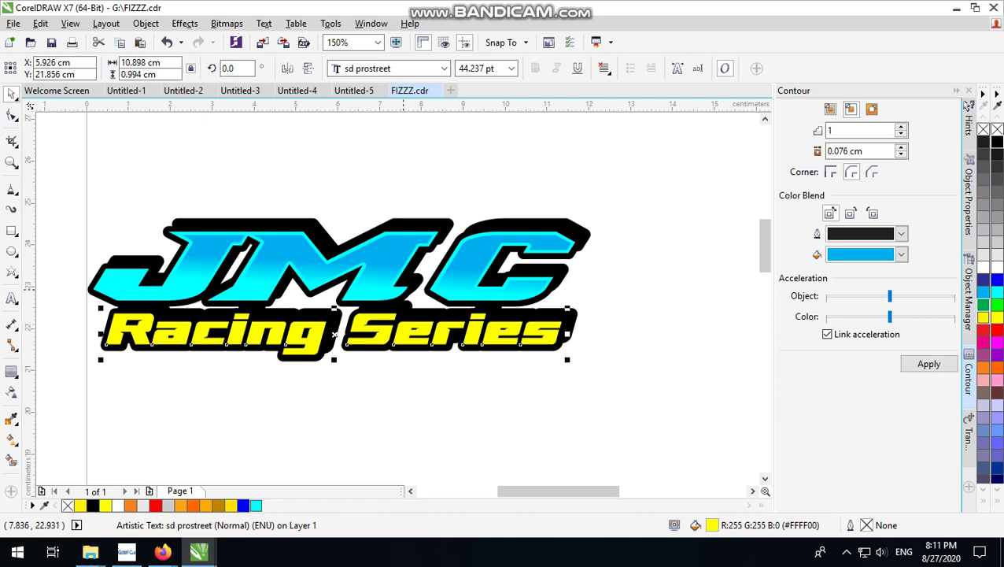
scroll(393, 283, up, 2)
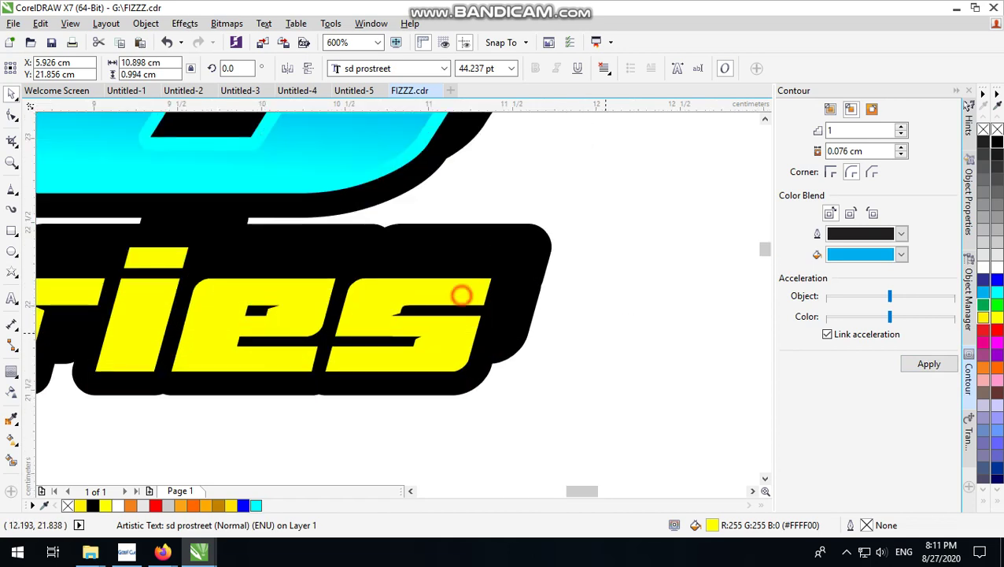
click(462, 295)
mouse_move(439, 307)
mouse_down()
mouse_move(428, 341)
mouse_move(432, 316)
mouse_up()
right_click(432, 316)
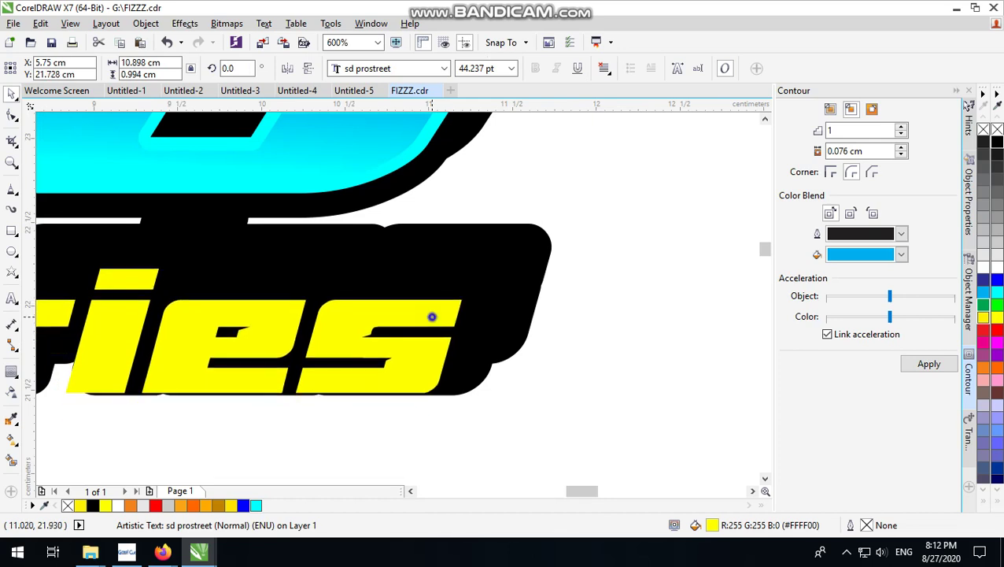
click(997, 292)
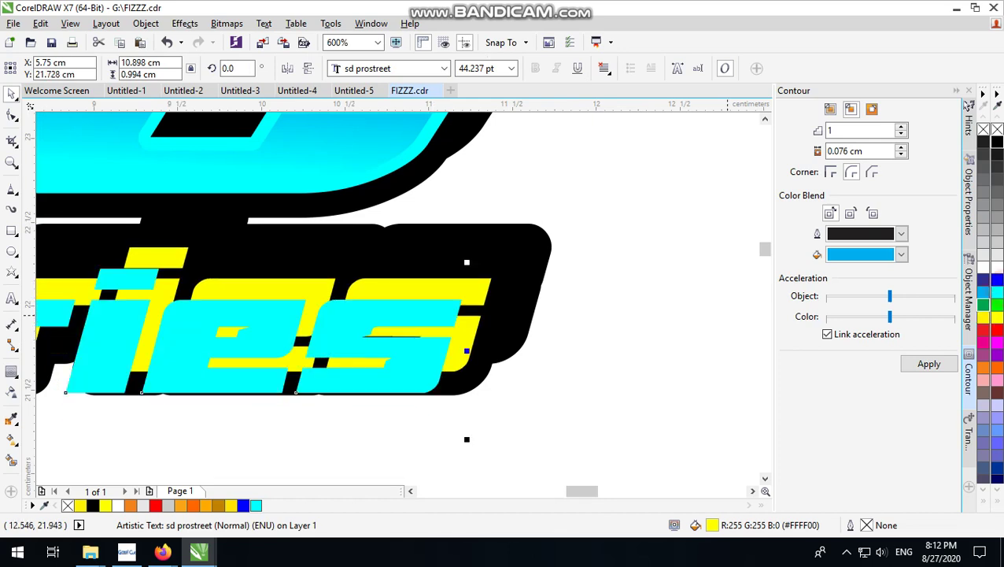
Move the cyan Racing Series copy closer to the yellow original, to about X 5.88, Y 21.83 cm.
click(656, 346)
scroll(429, 309, up, 1)
click(430, 307)
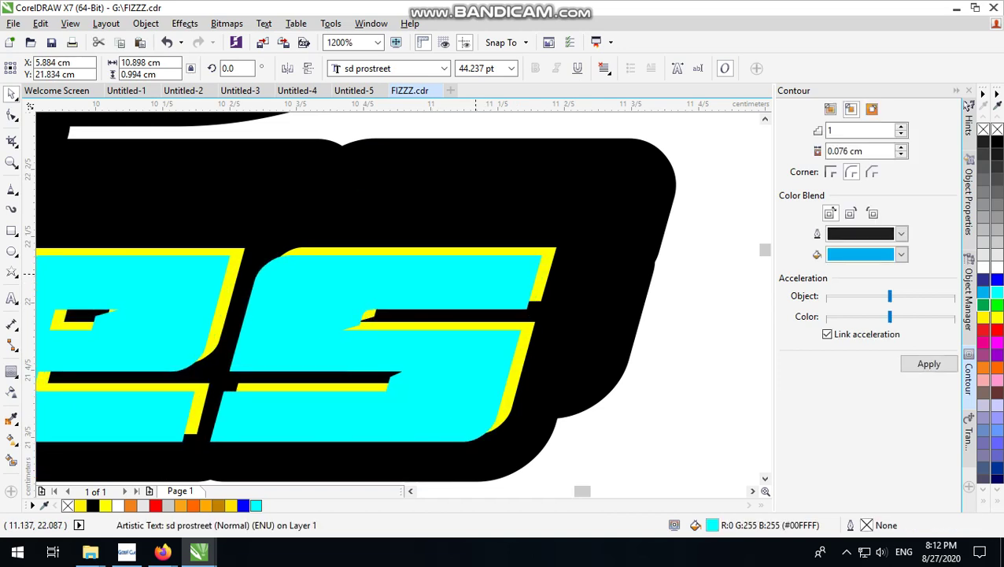
Duplicate the cyan Racing Series text slightly further down-left, at about X 5.84, Y 21.81 cm, and fill the copy with red.
drag(473, 280, 454, 286)
click(458, 288)
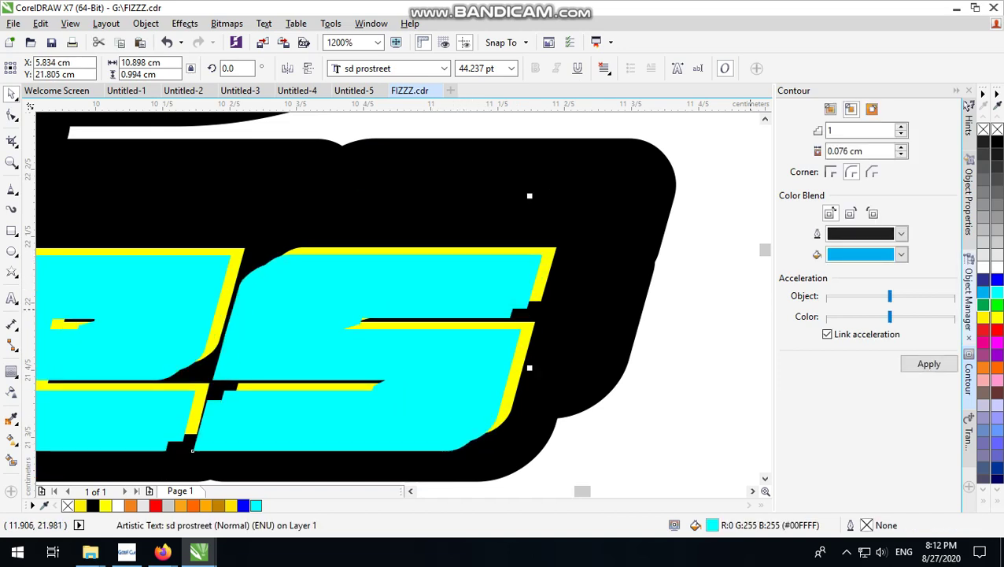
click(997, 329)
scroll(488, 291, up, 2)
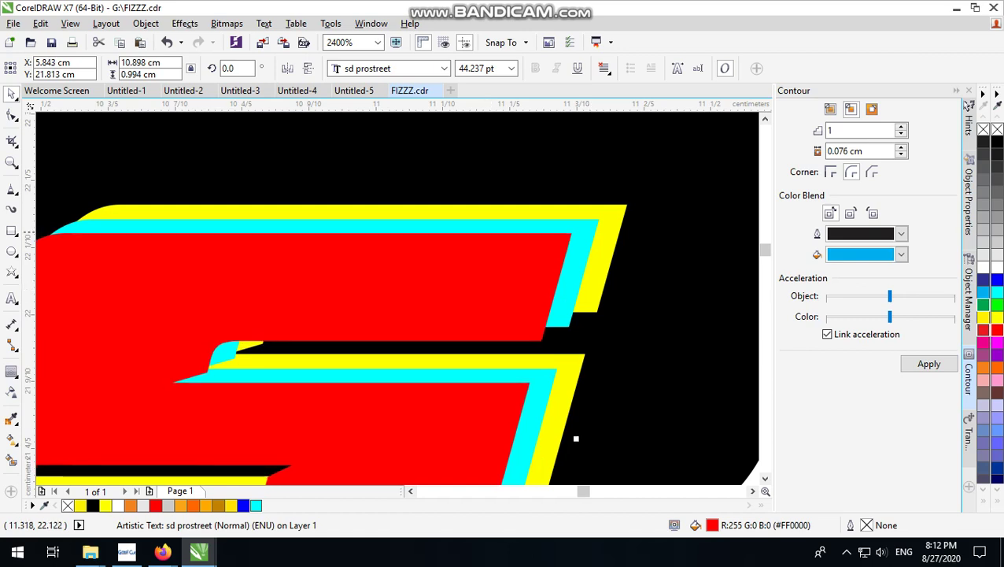
shift+click(588, 232)
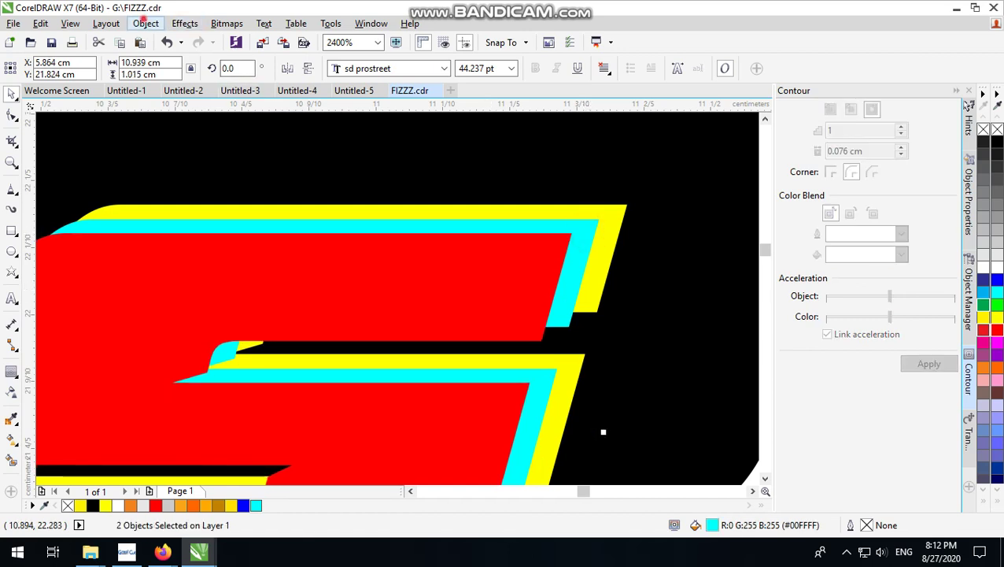
click(146, 23)
mouse_move(181, 153)
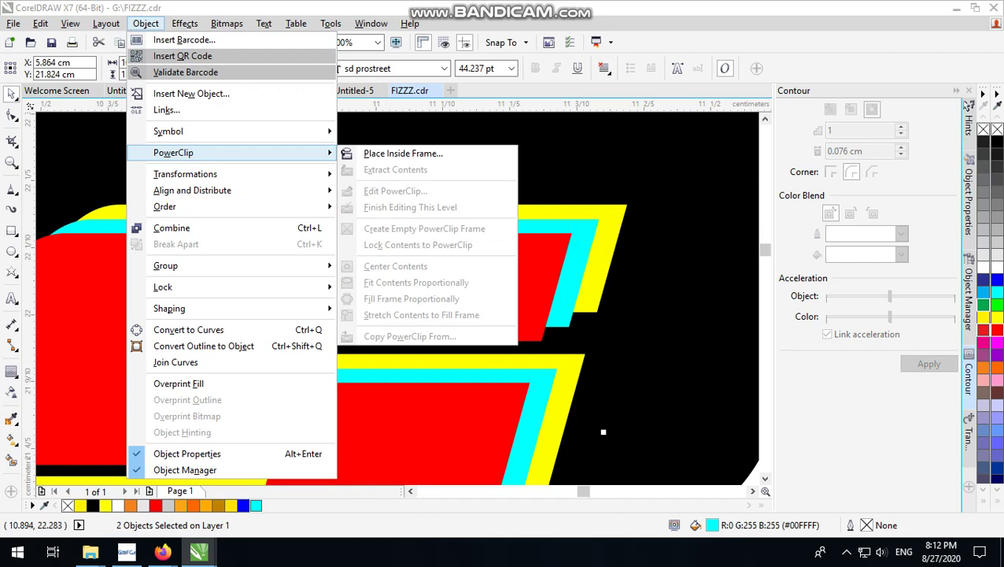
scroll(556, 183, down, 1)
click(753, 200)
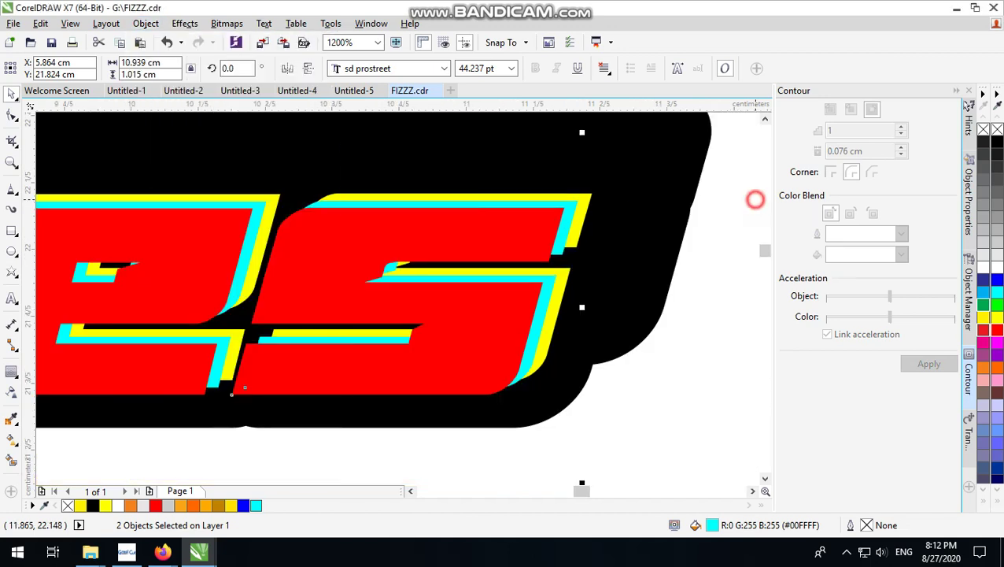
right_click(516, 206)
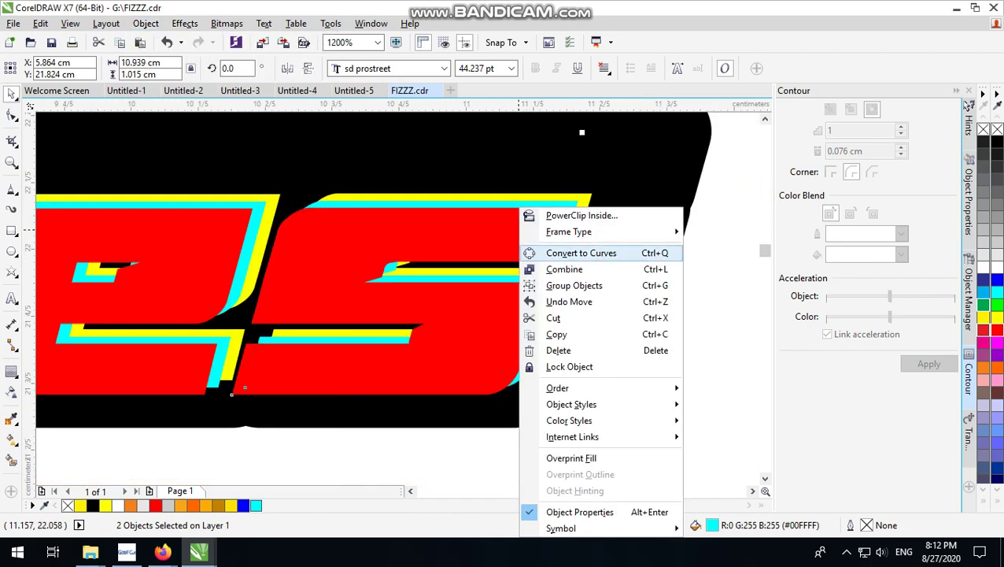
click(730, 171)
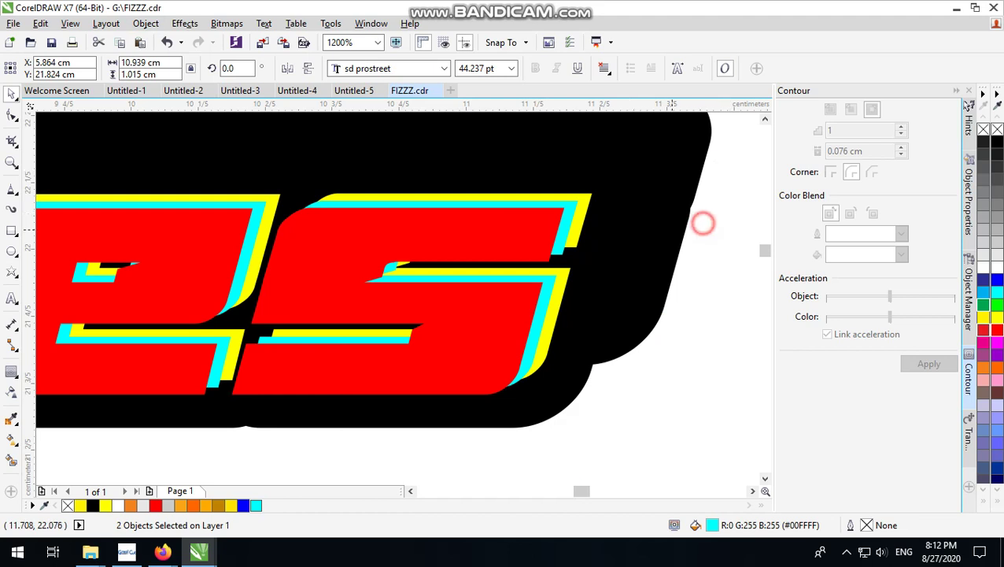
Convert the red and cyan Racing Series copies to curves and trim the cyan one with the red one.
click(543, 228)
shift+click(568, 206)
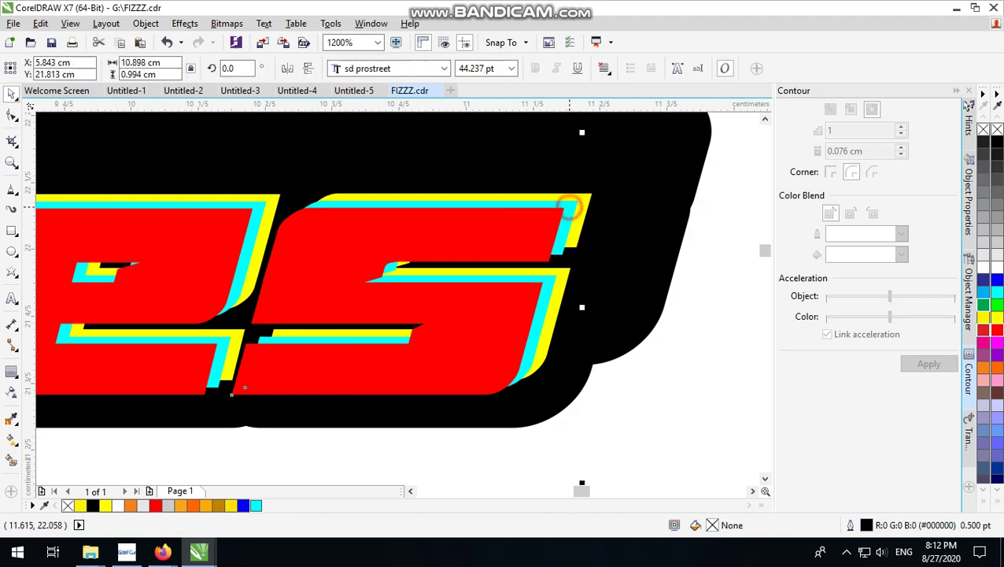
right_click(518, 226)
right_click(517, 226)
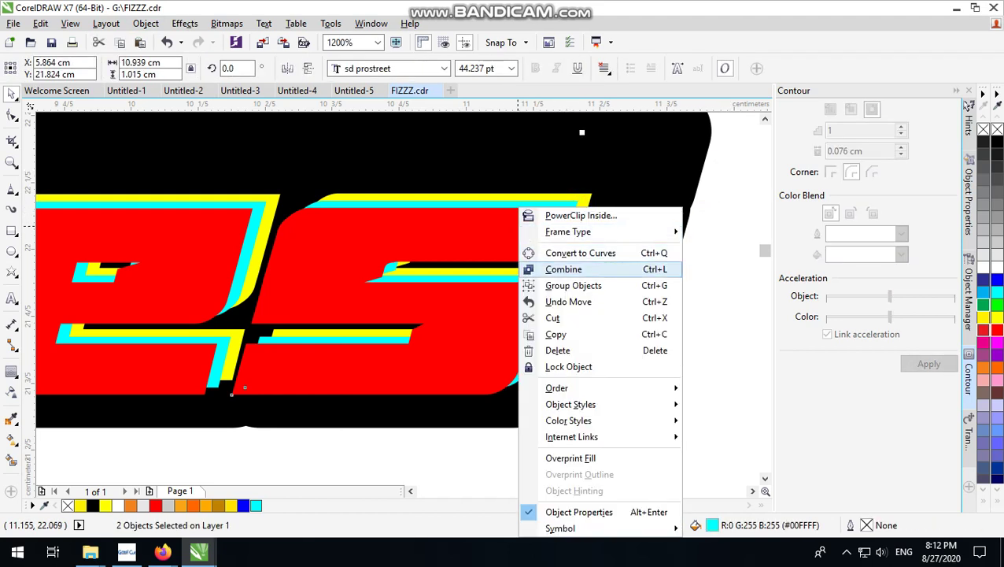
click(717, 193)
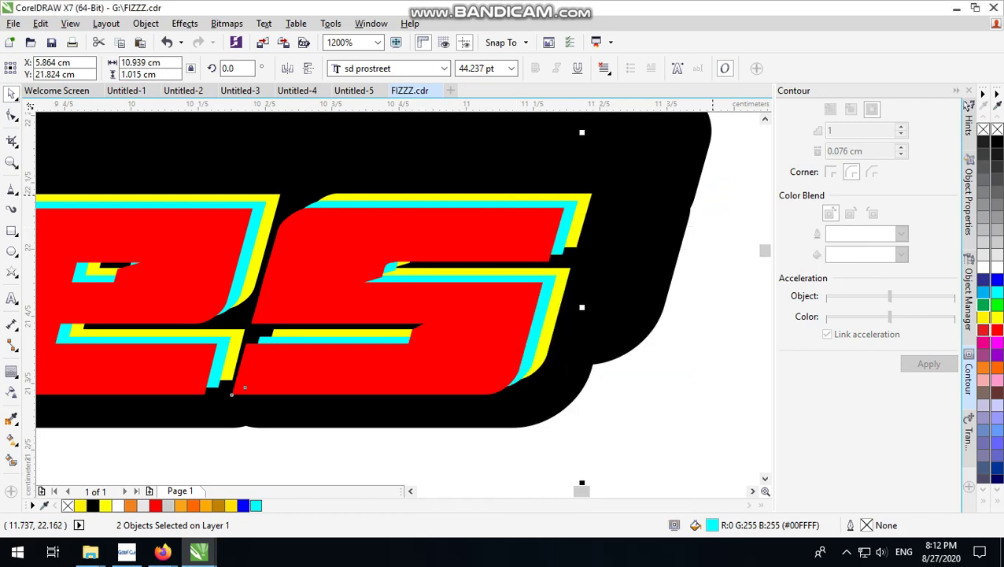
key(ctrl+q)
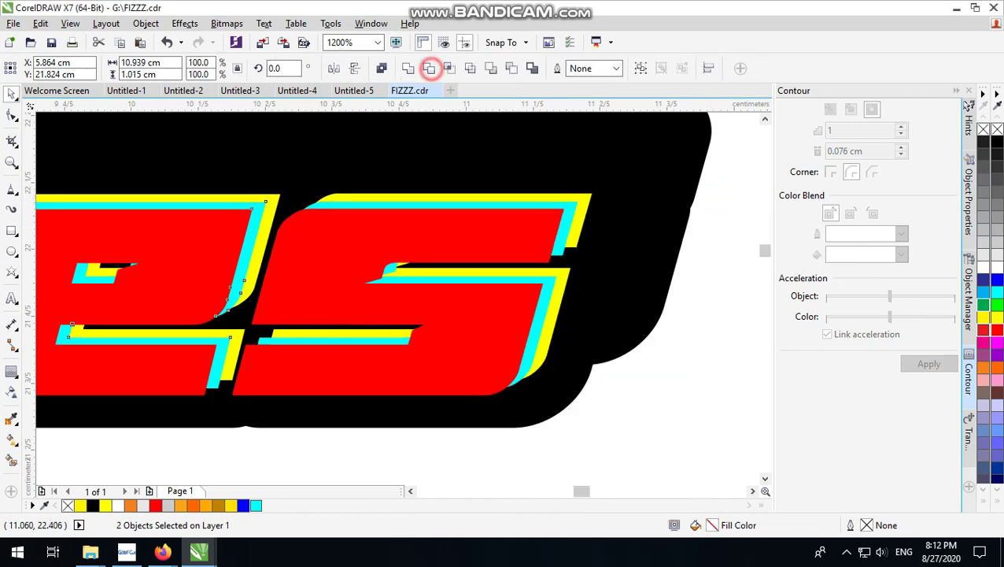
click(431, 69)
Delete the red Racing Series curve, leaving only the thin cyan edge over the yellow text.
click(671, 353)
click(475, 249)
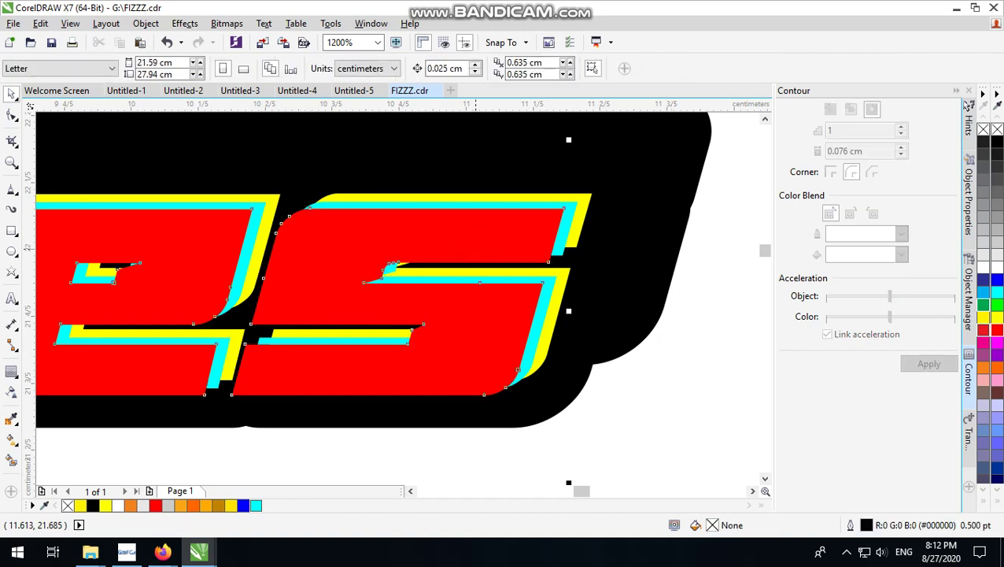
key(Delete)
scroll(520, 247, down, 2)
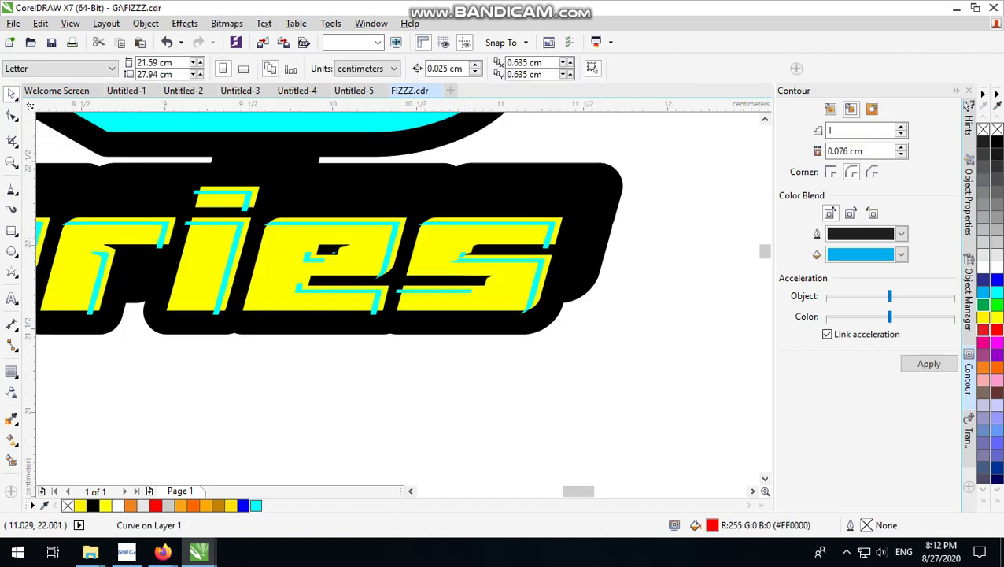
PowerClip the thin cyan edge curve inside the yellow Racing Series text and inspect the clipped letters.
click(554, 237)
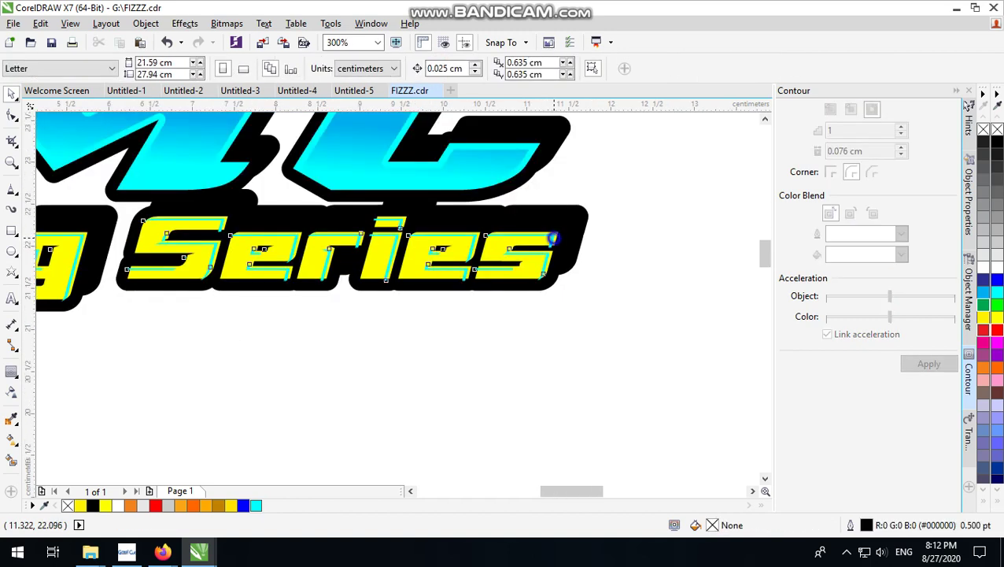
right_click(552, 151)
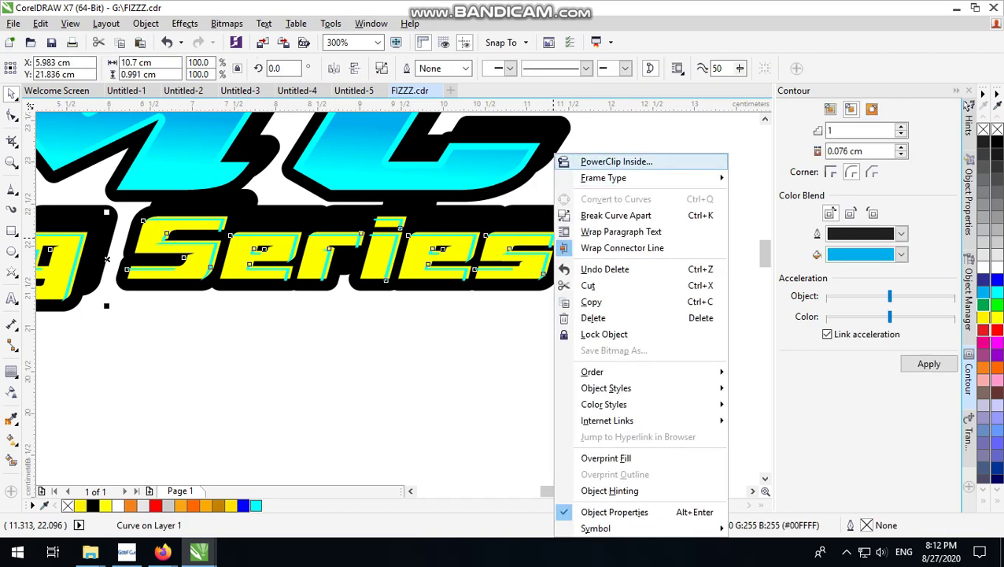
click(601, 160)
click(414, 247)
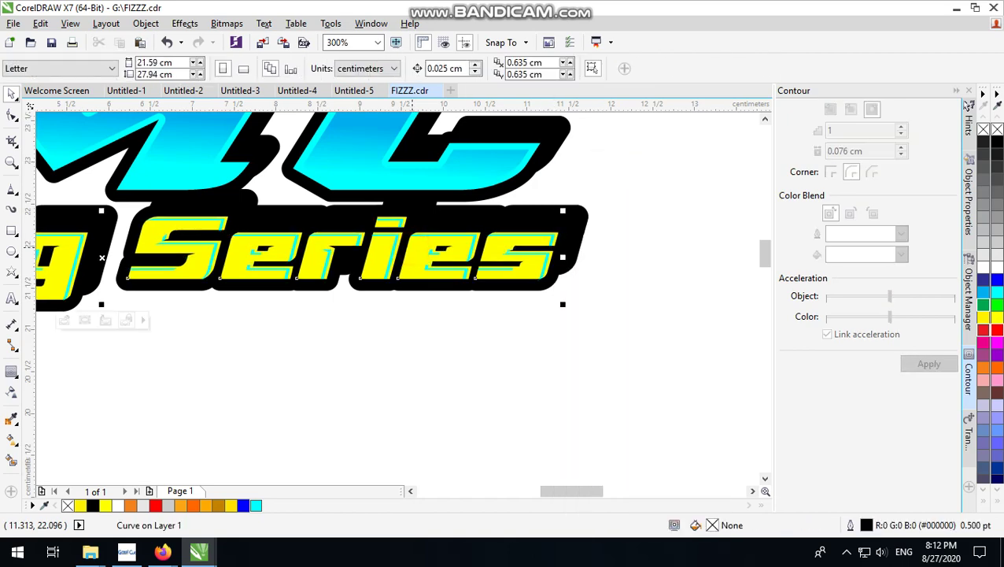
key(F3)
scroll(407, 264, up, 4)
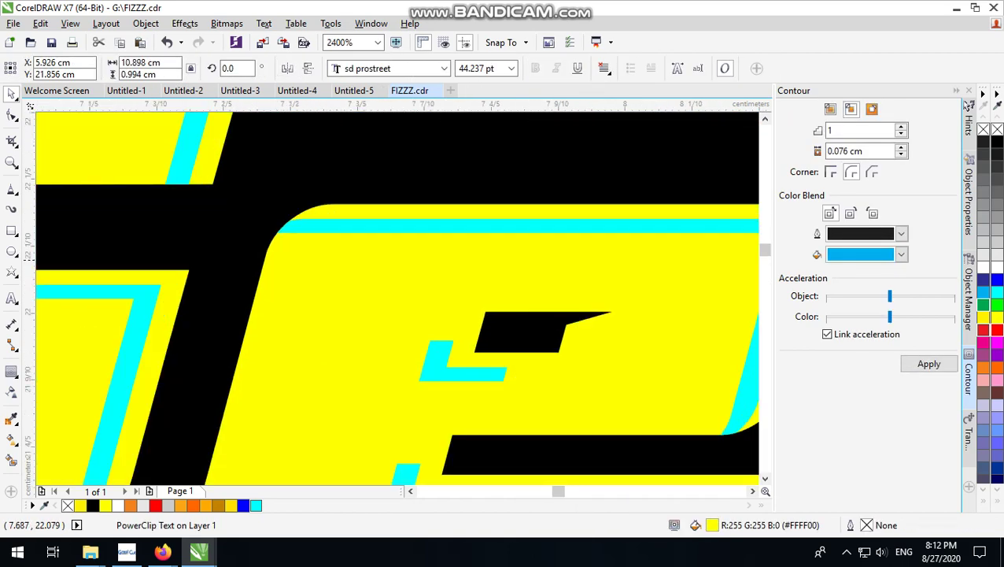
scroll(407, 263, down, 3)
scroll(406, 263, up, 1)
scroll(409, 263, down, 2)
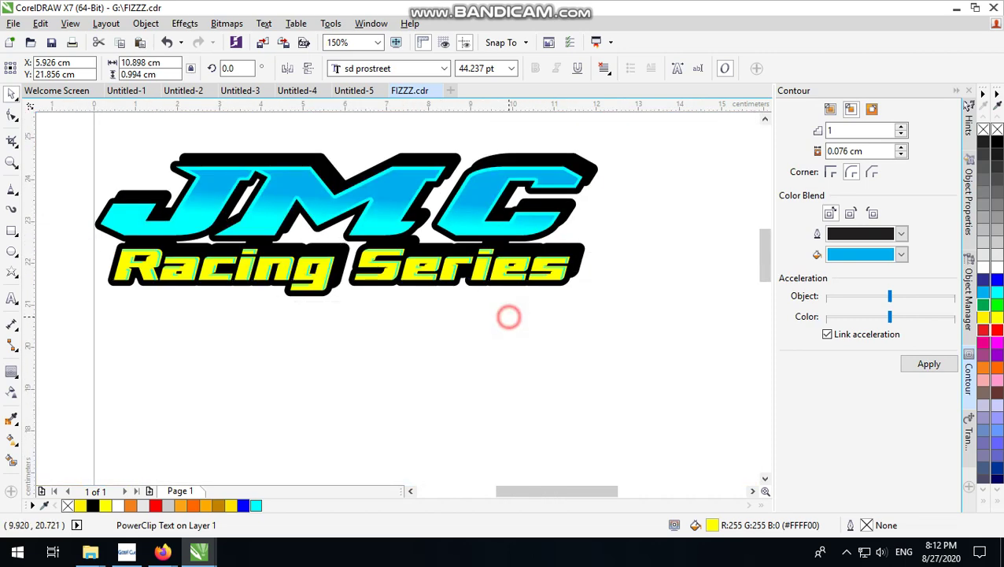
click(508, 316)
Edit the PowerClip contents of the Racing Series text, recolour the cyan edge curve orange (#FF6600) and finish editing.
scroll(491, 264, up, 2)
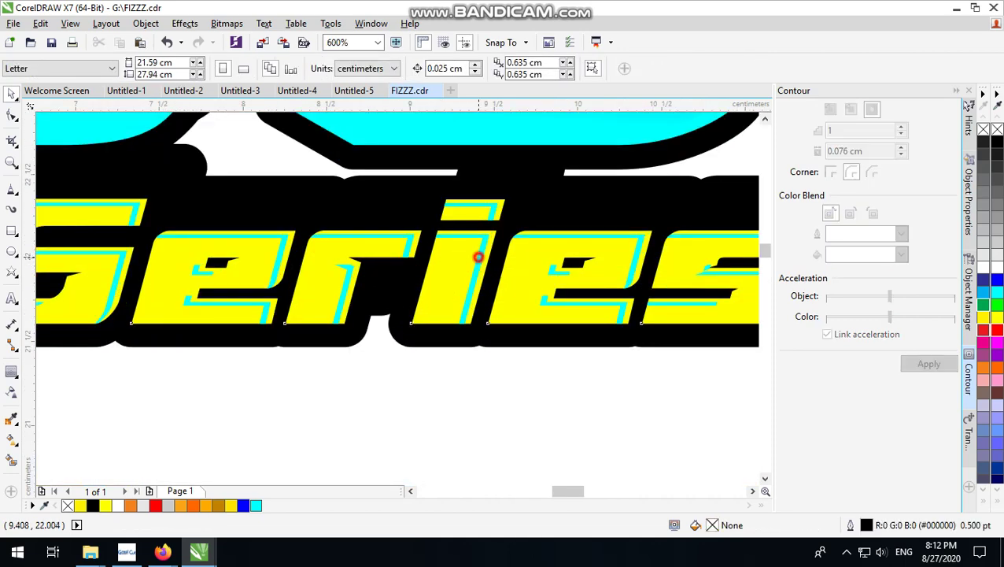
ctrl+click(479, 258)
click(479, 257)
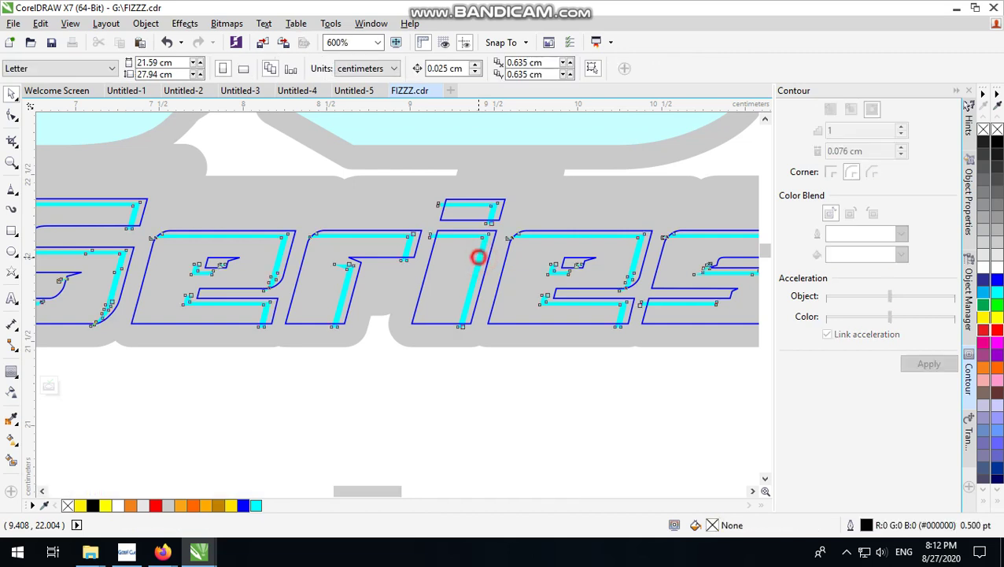
click(478, 256)
click(997, 366)
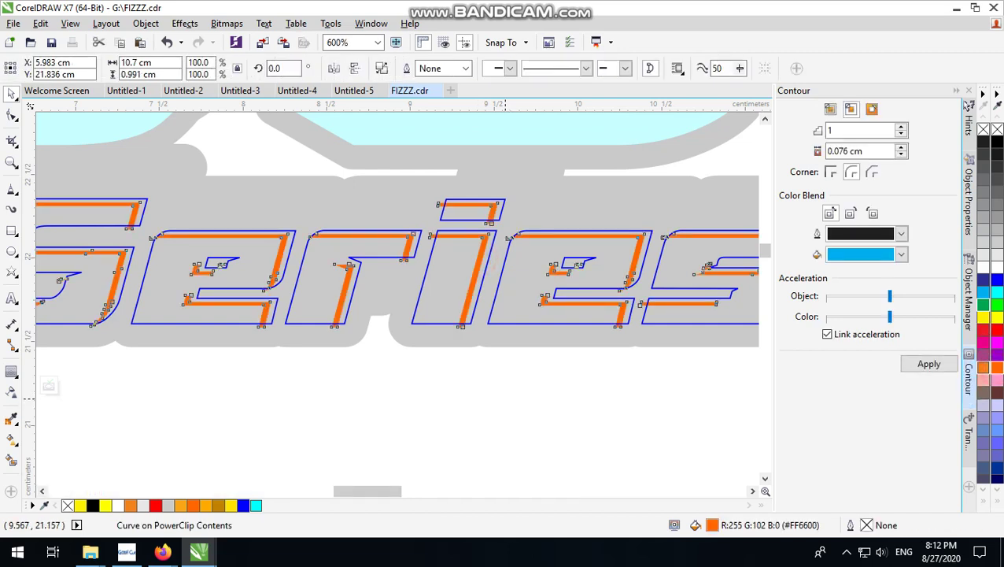
click(505, 395)
scroll(407, 357, down, 2)
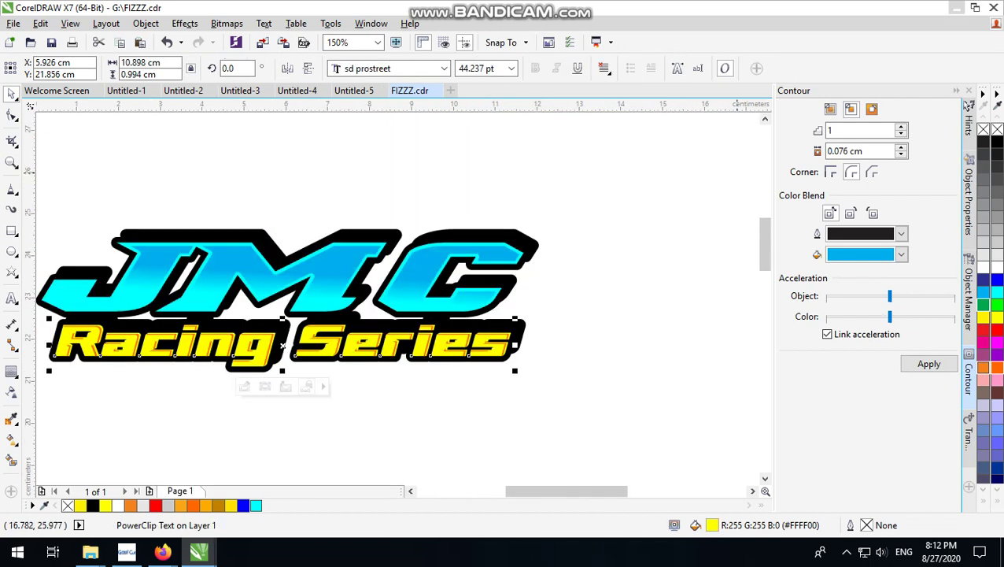
Switch to the Firefox window with WhatsApp Web open and look at the illustrated portrait image in its last tab.
click(955, 8)
mouse_move(163, 552)
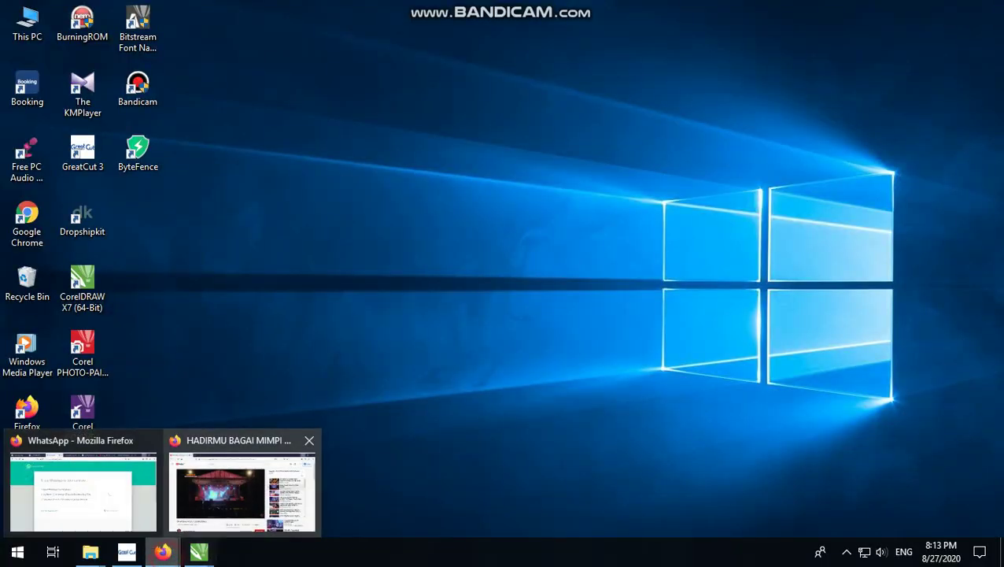
click(123, 493)
click(83, 484)
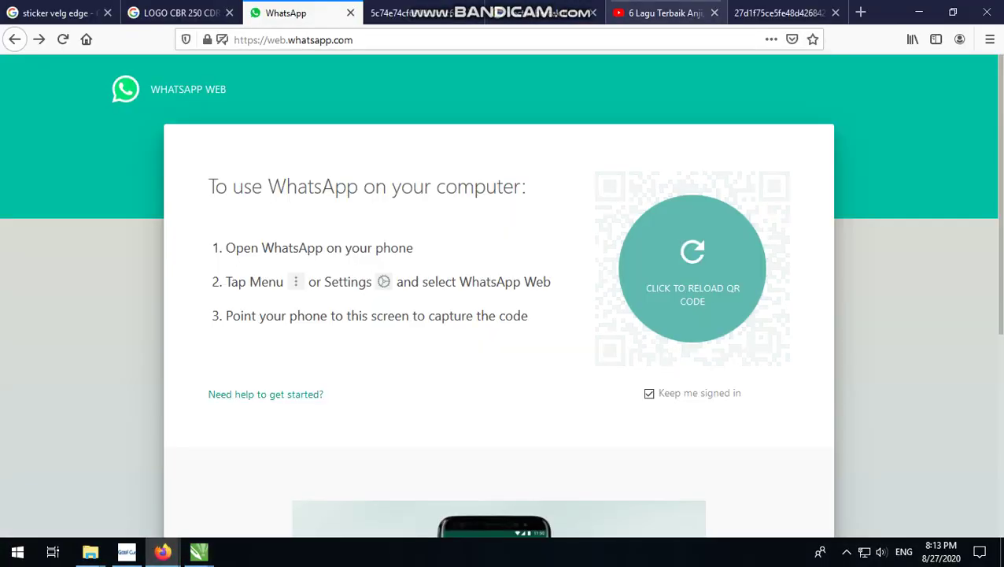
click(816, 13)
scroll(504, 283, up, 8)
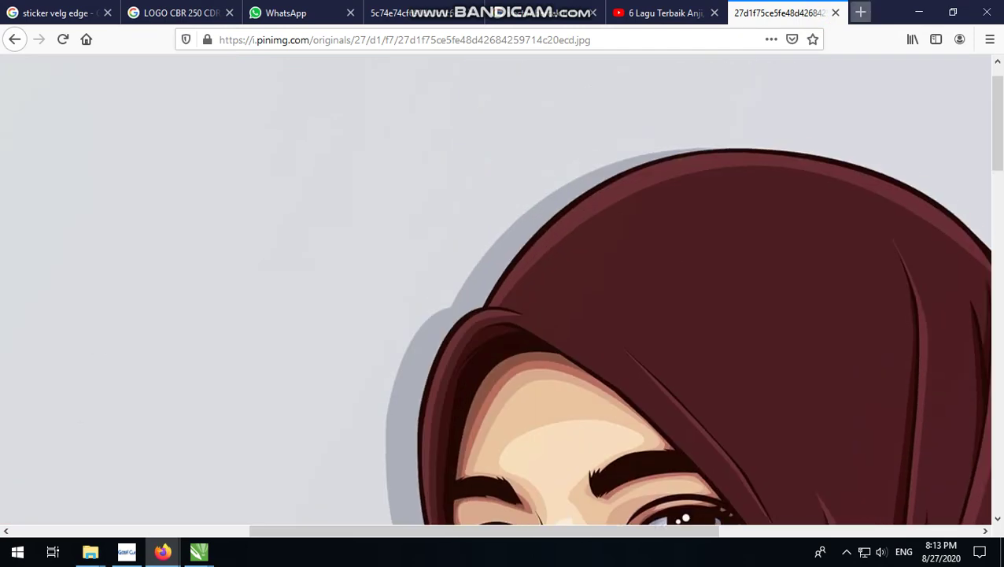
Search Google for "trail" in a new browser tab.
click(860, 13)
click(356, 102)
text(t)
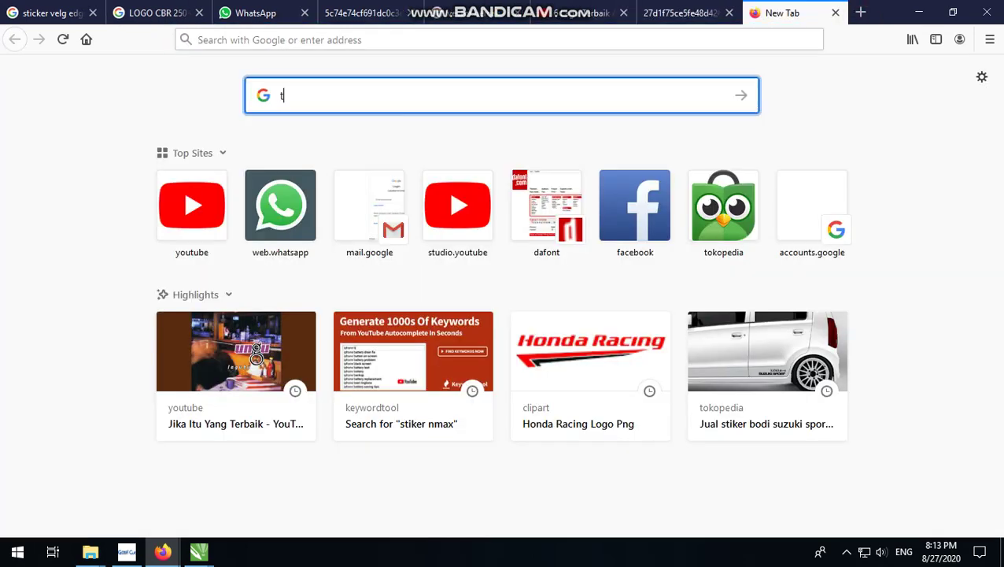
text(rai)
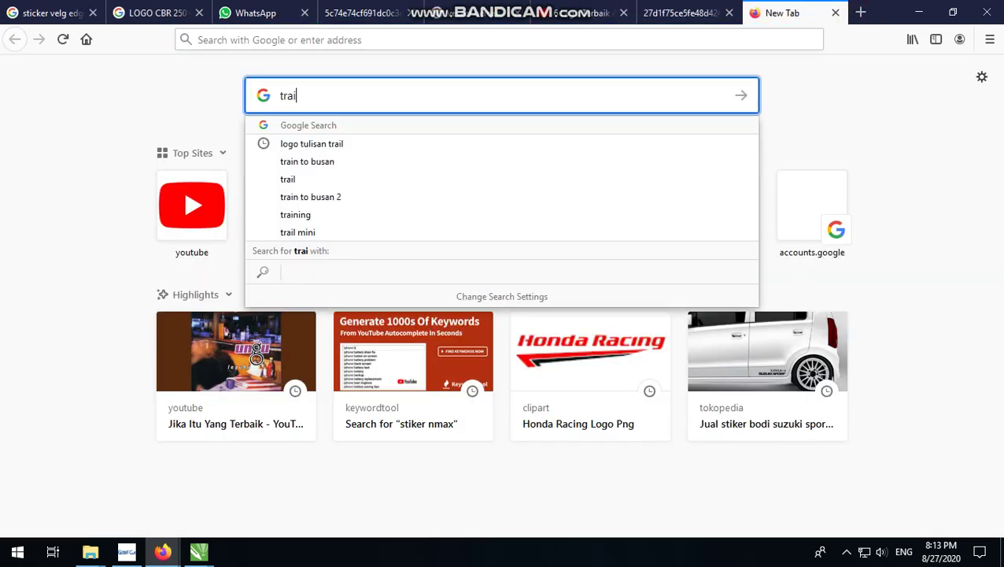
text(l)
key(Return)
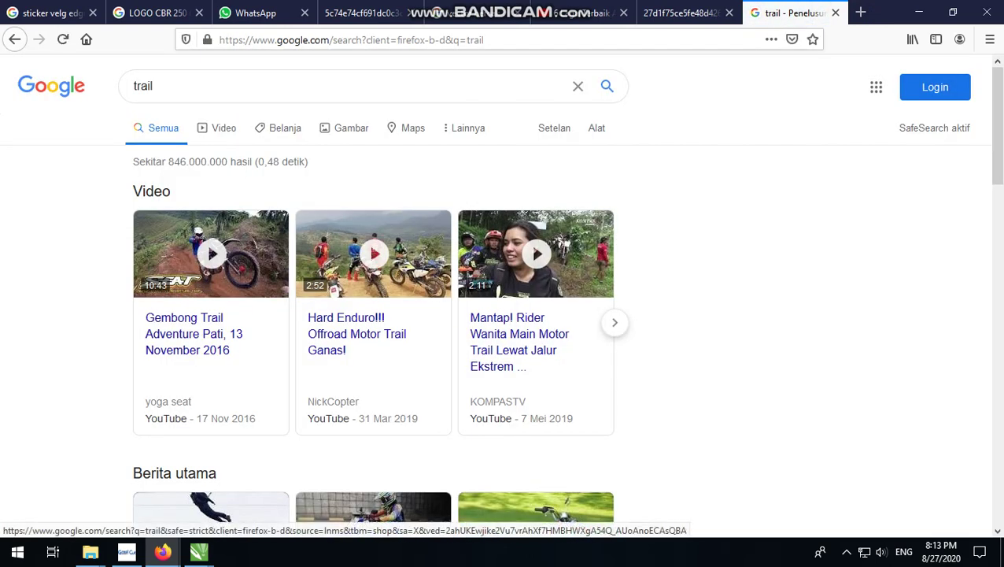
Switch the Google search to image results and refine the query to "trail vector".
click(350, 128)
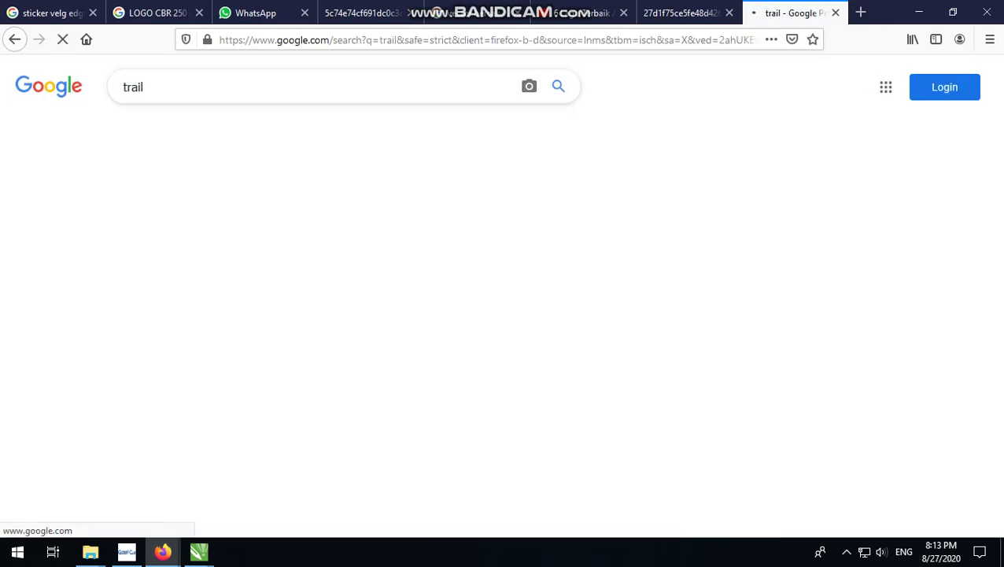
click(193, 86)
text(vec)
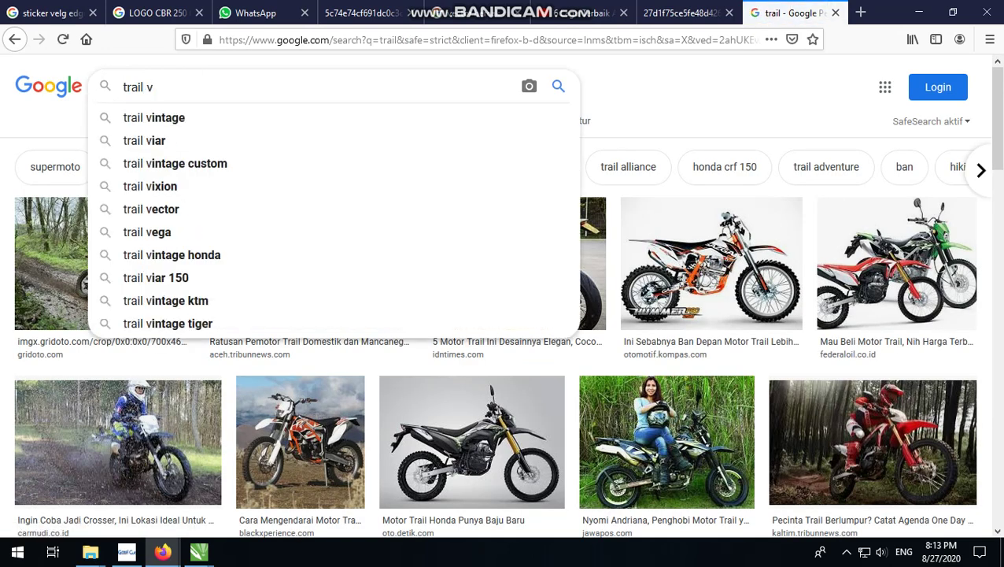
text(tor)
key(Return)
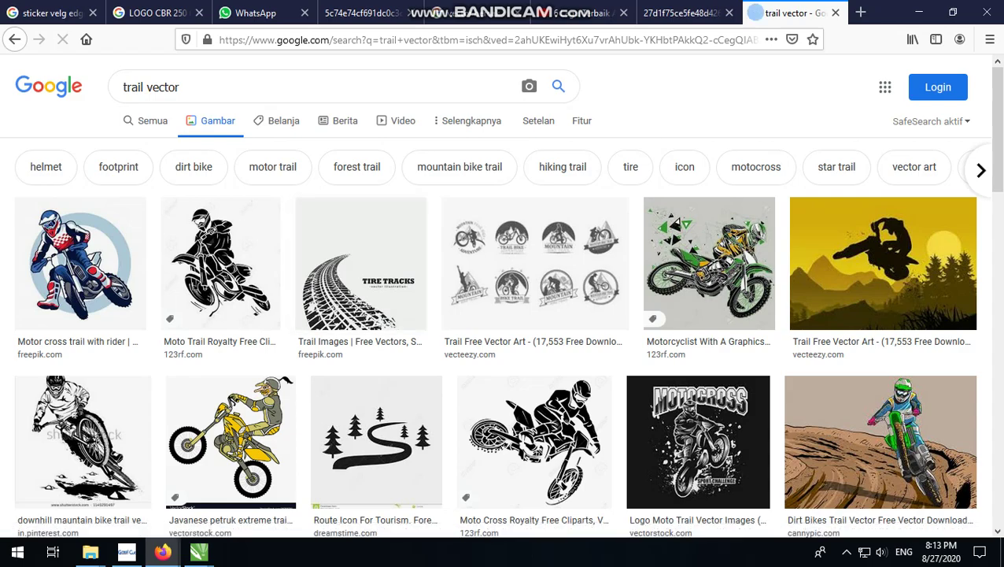
Browse the trail vector images, preview the motocross rider with the blue circle, and open the related black-and-white rider from topgambarlogo24.
scroll(272, 167, down, 3)
scroll(228, 260, down, 4)
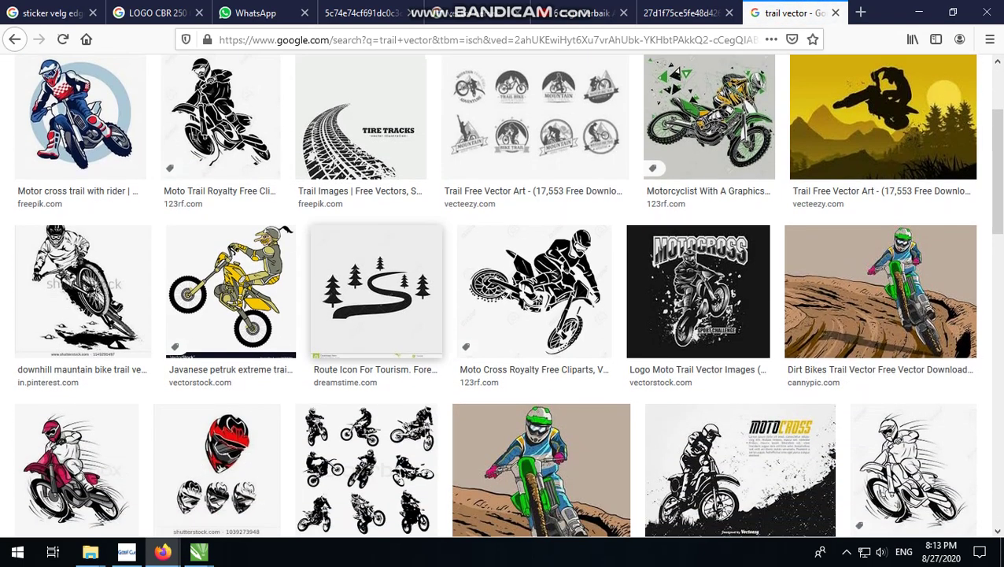
scroll(228, 260, up, 6)
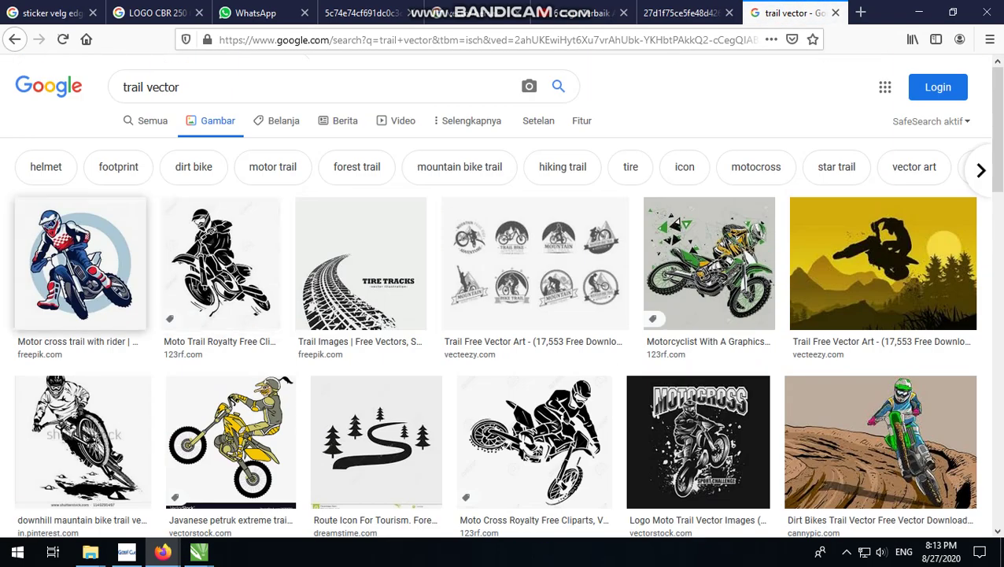
click(73, 257)
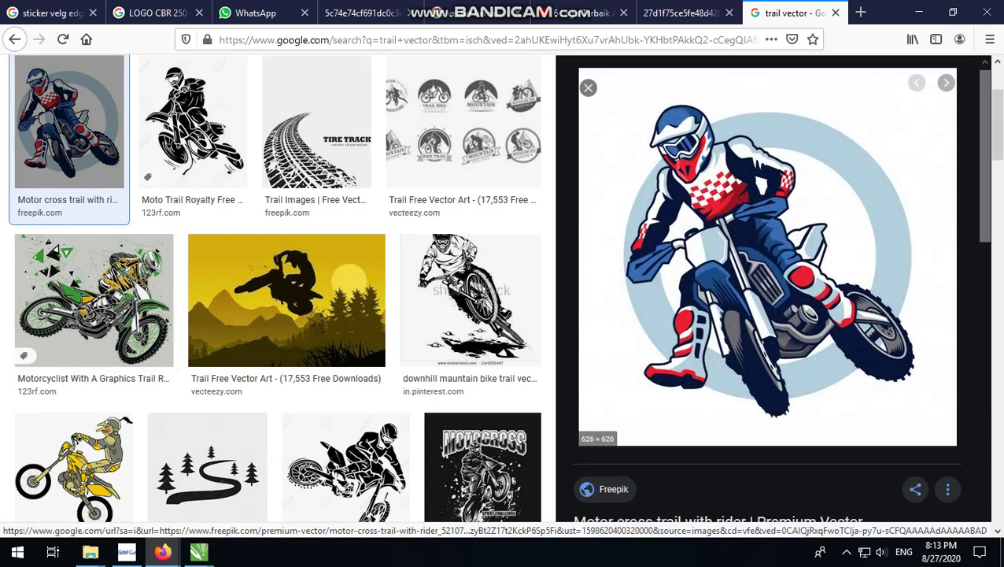
scroll(767, 299, down, 5)
scroll(767, 299, down, 1)
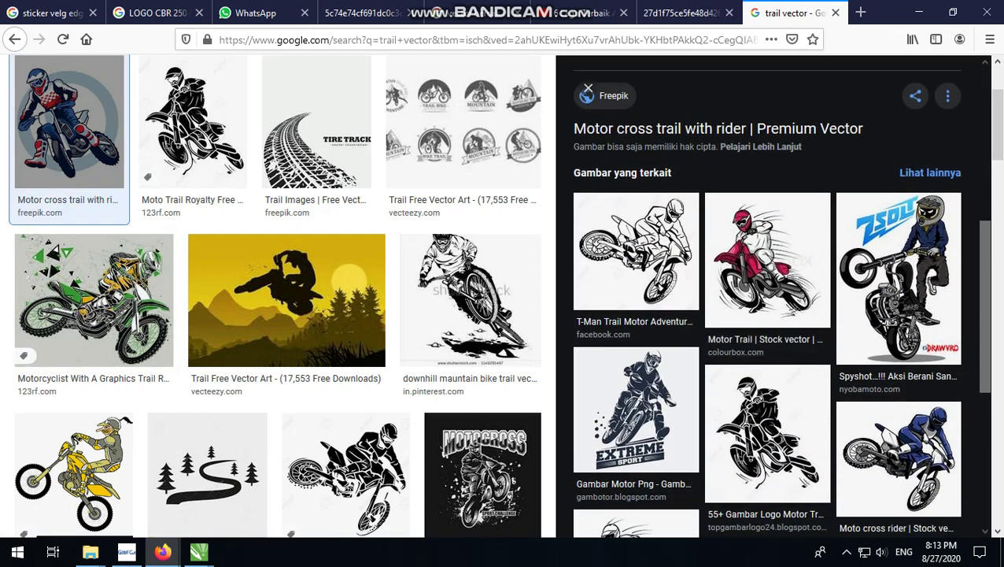
click(767, 432)
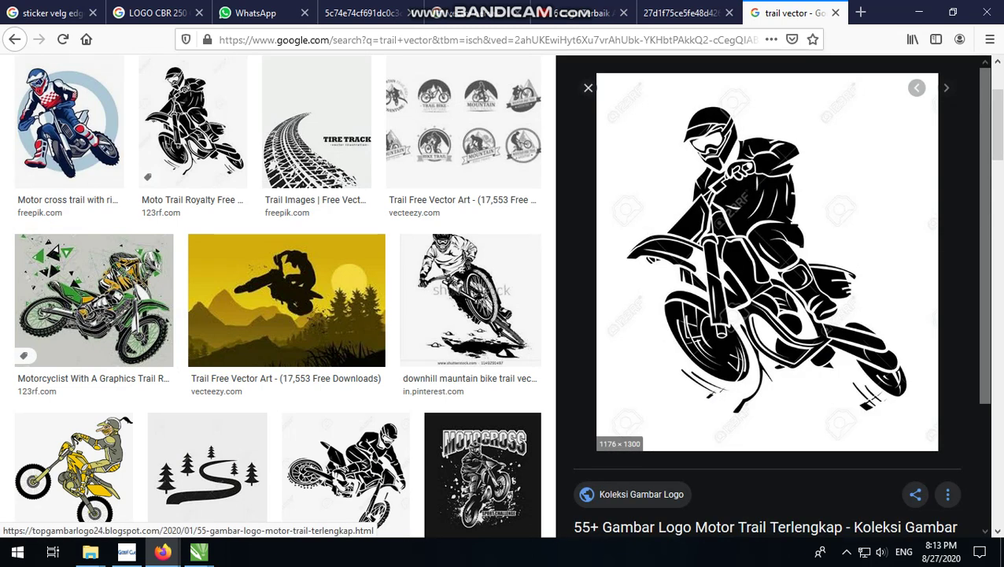
View the black-and-white motocross rider image at full size and copy it to the clipboard.
right_click(746, 285)
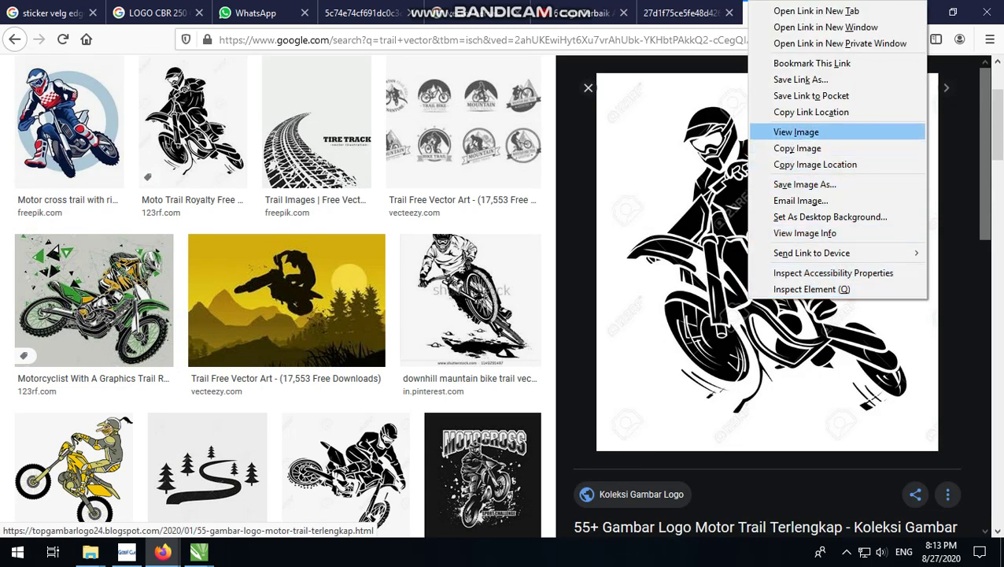
click(807, 131)
click(475, 245)
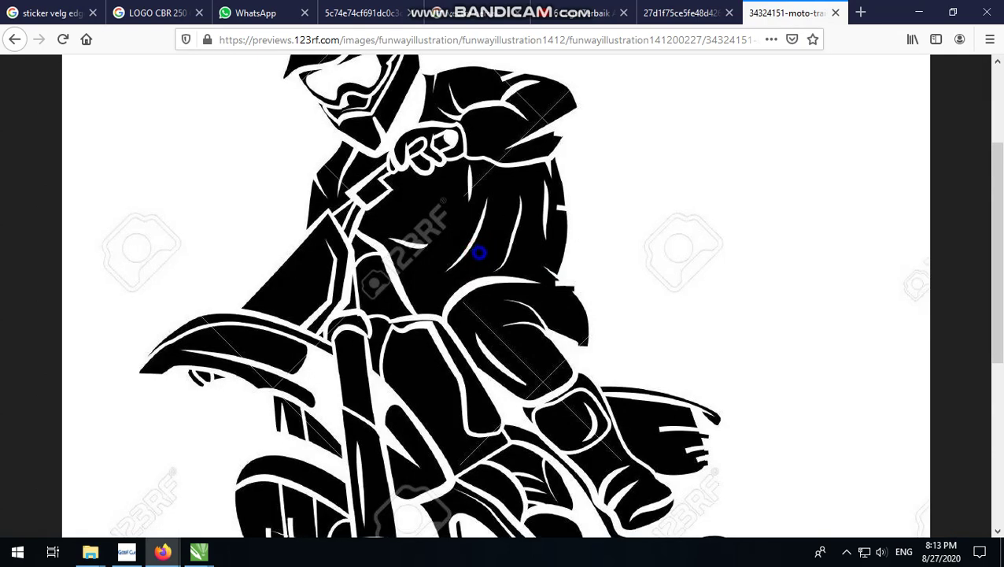
right_click(476, 245)
click(507, 262)
Switch to the FIZZZ.cdr document in CorelDRAW and paste the copied rider image.
click(919, 12)
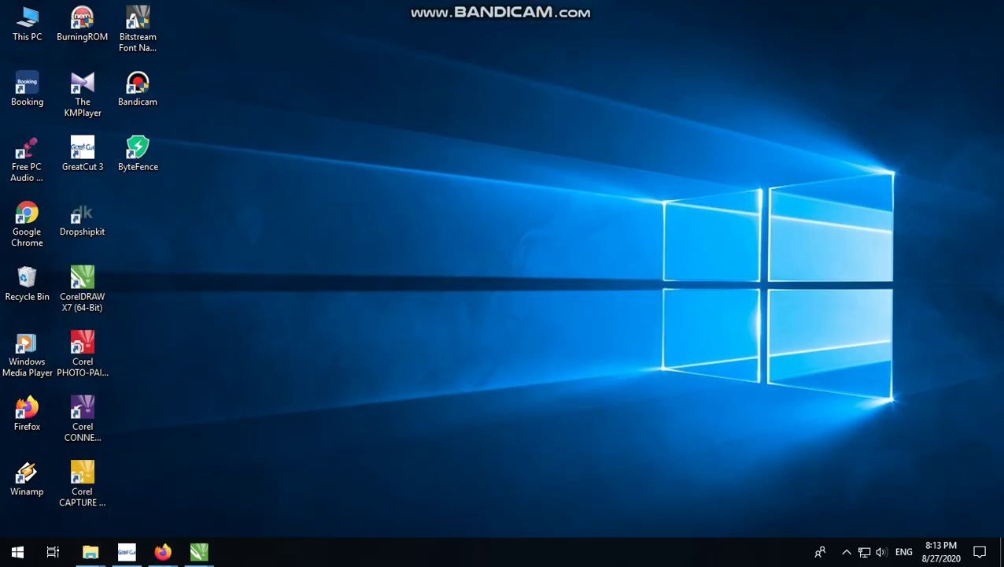
click(199, 556)
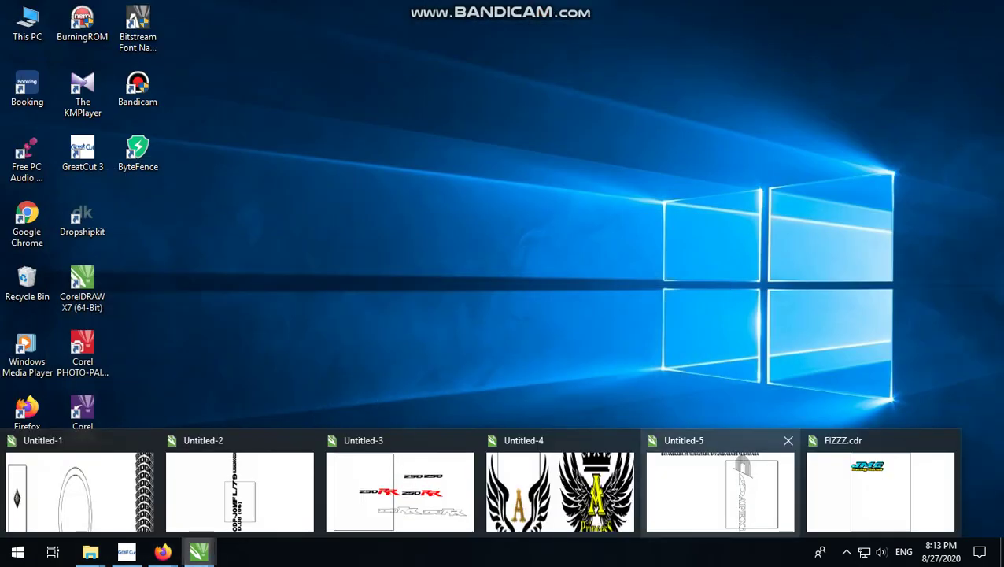
click(876, 495)
click(879, 488)
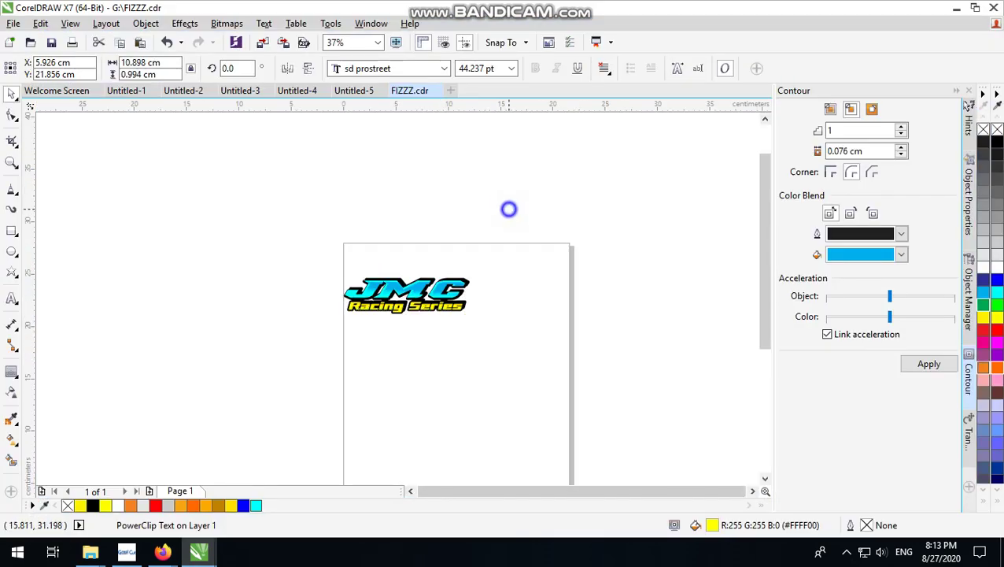
right_click(508, 208)
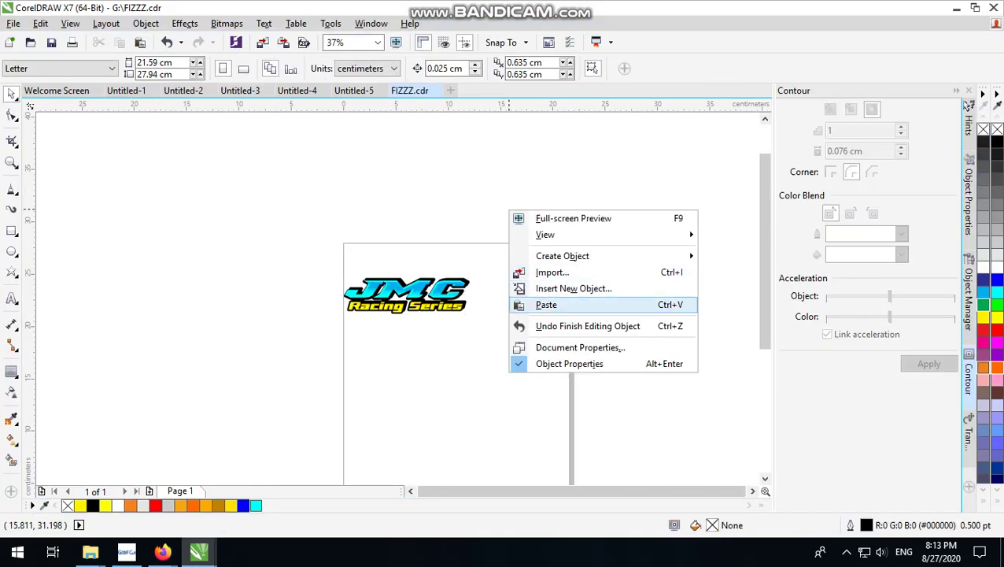
click(561, 302)
Open an outline trace of the rider bitmap as a logo, with detail at maximum and smoothing at 13.
right_click(414, 123)
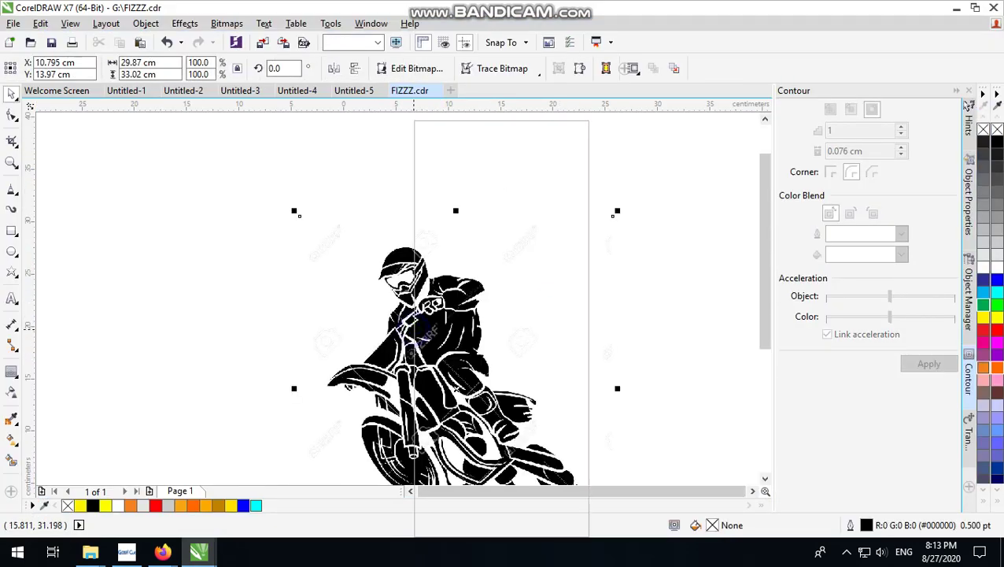
mouse_move(472, 199)
click(633, 217)
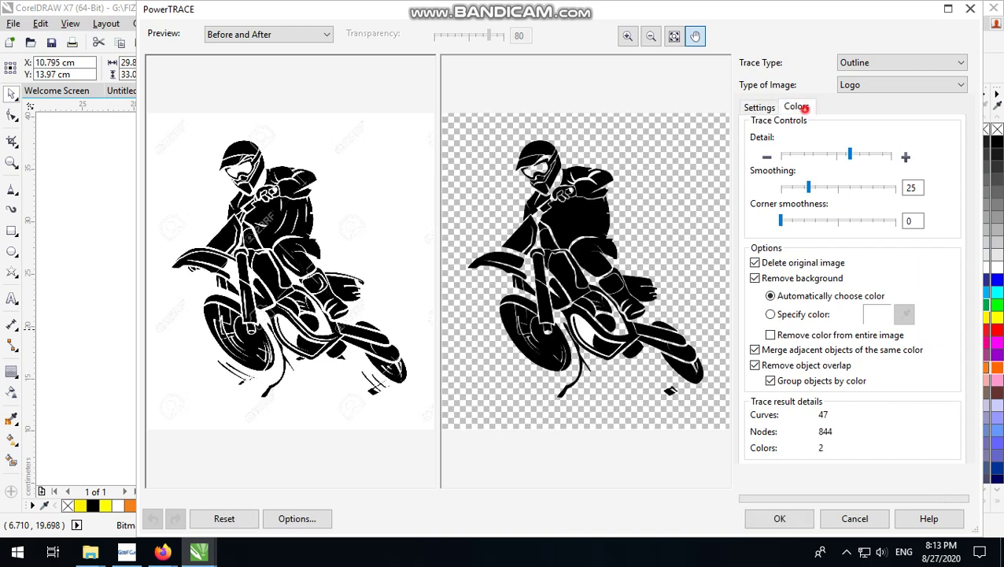
click(796, 107)
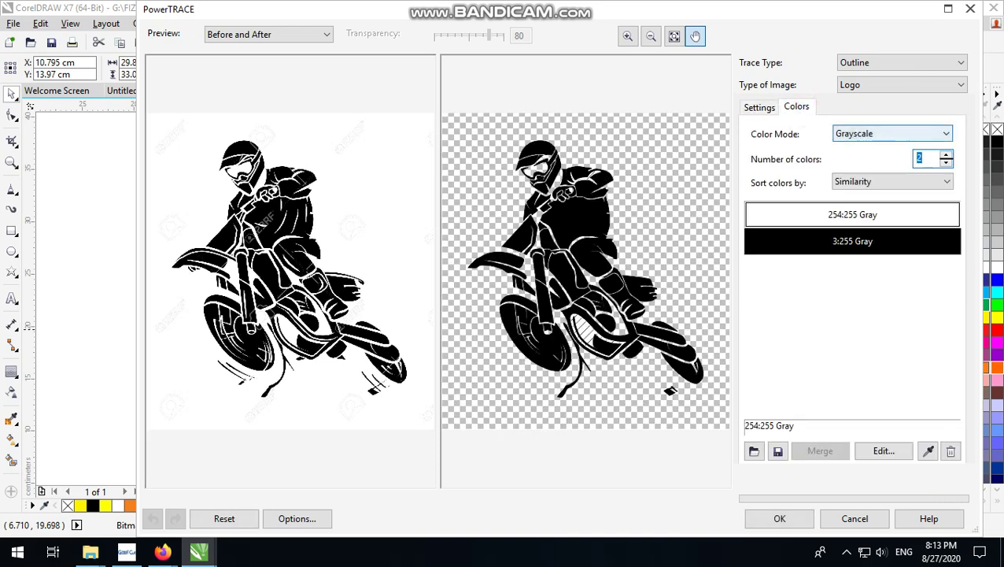
click(763, 108)
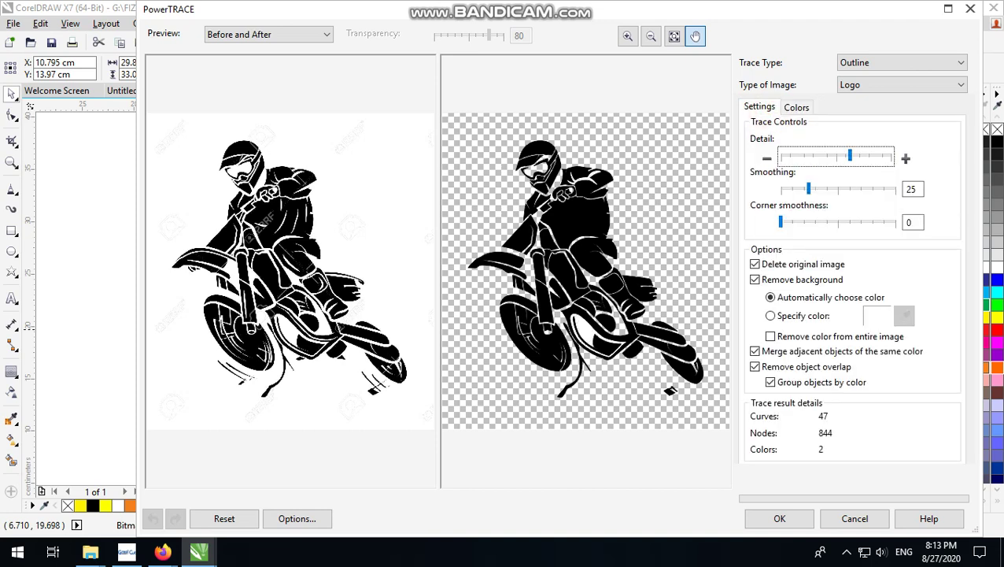
drag(850, 157, 891, 155)
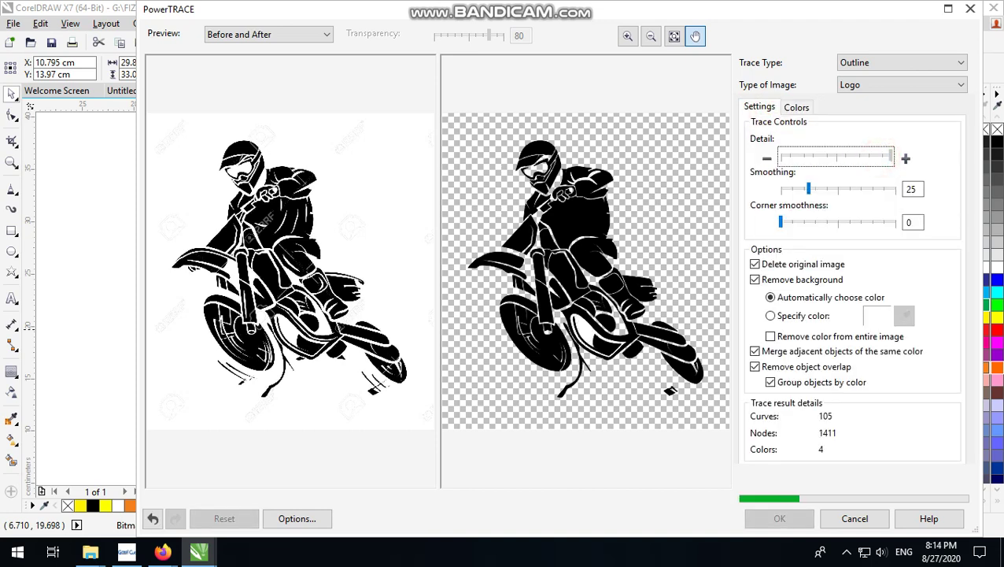
drag(808, 189, 795, 188)
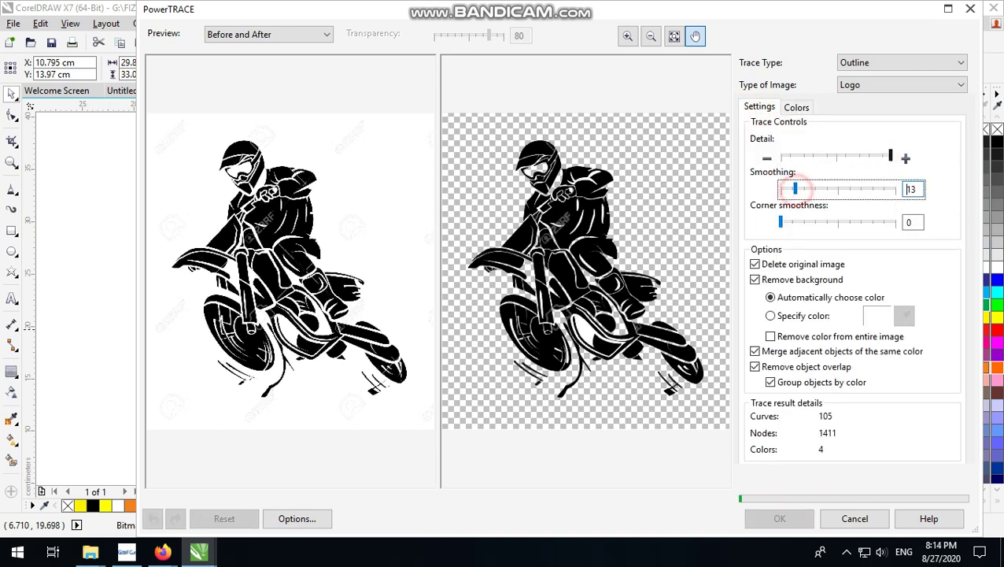
Set the trace color mode to Black and White and apply the trace.
click(795, 105)
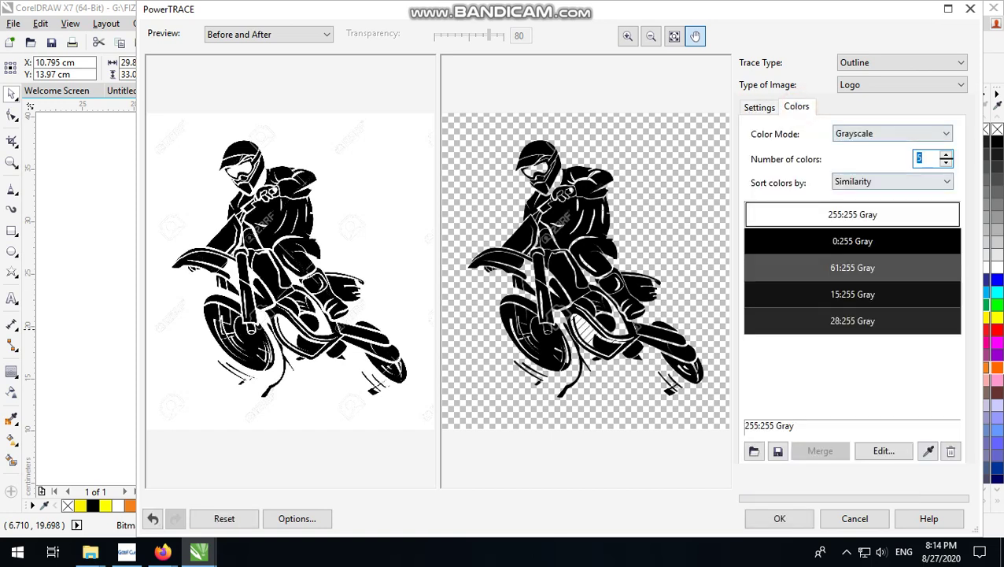
click(899, 182)
click(899, 182)
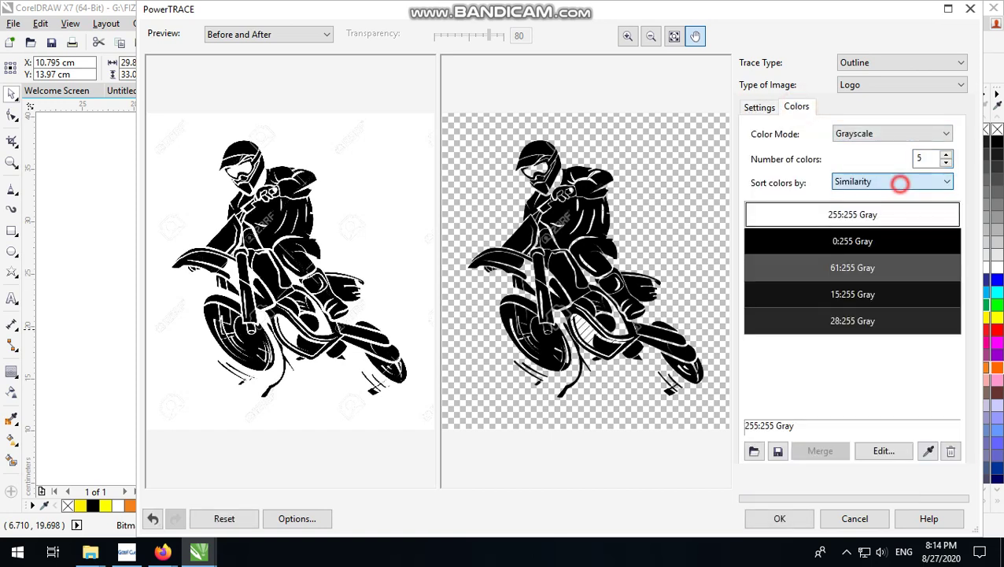
click(889, 133)
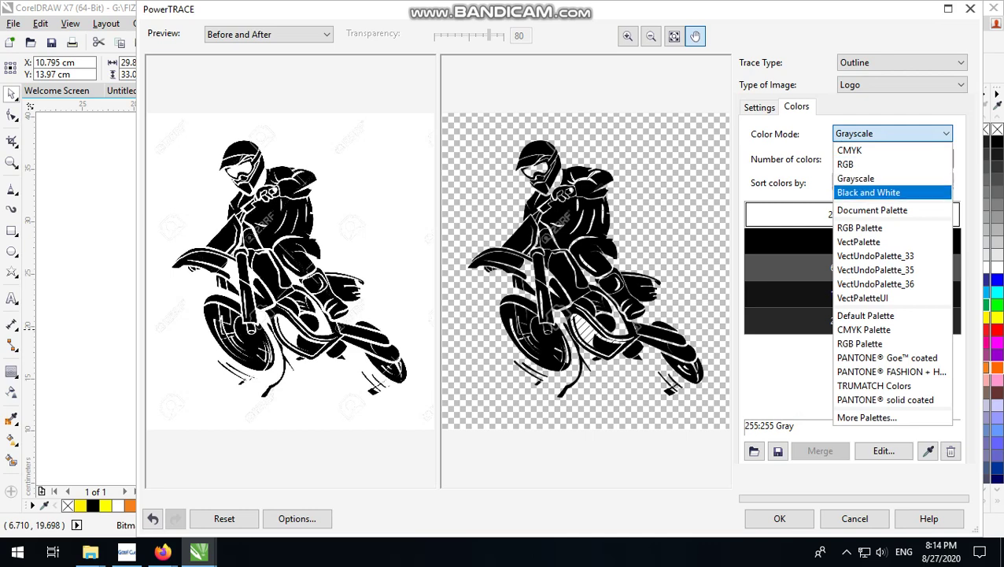
click(874, 192)
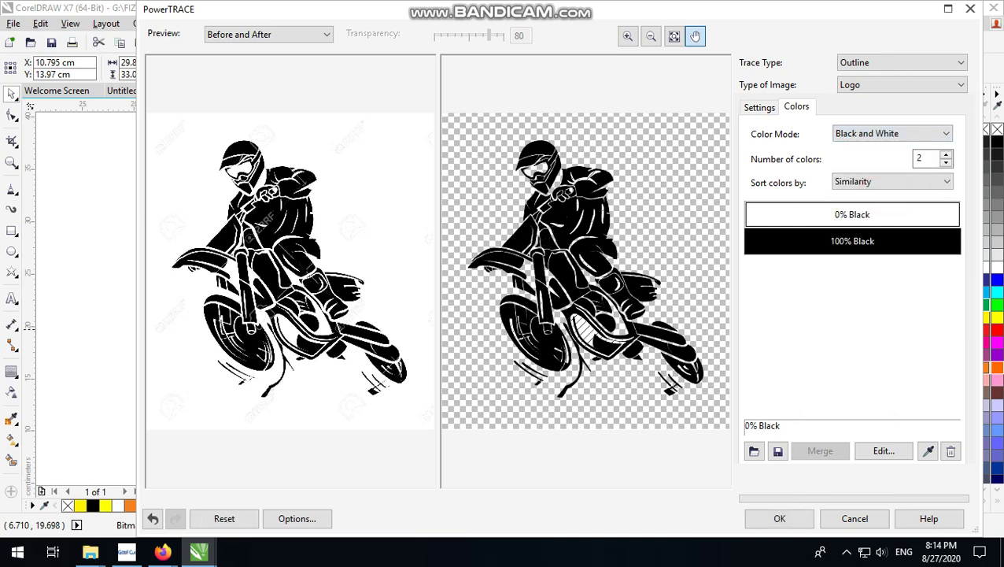
click(778, 518)
Scale the traced rider down proportionally to about 8.99 x 9.85 cm, anchored near the page's lower-left corner.
scroll(541, 412, down, 3)
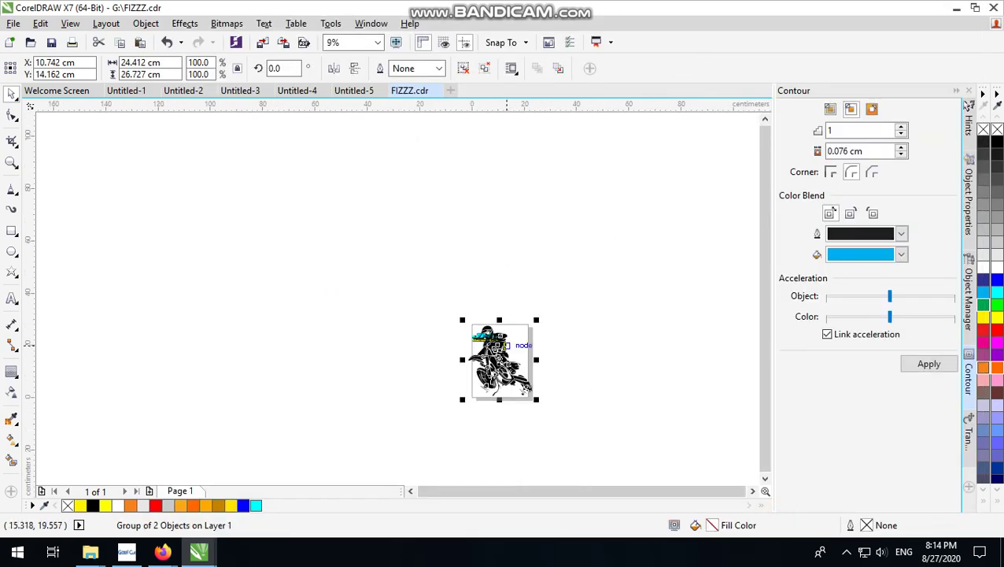
scroll(541, 412, up, 2)
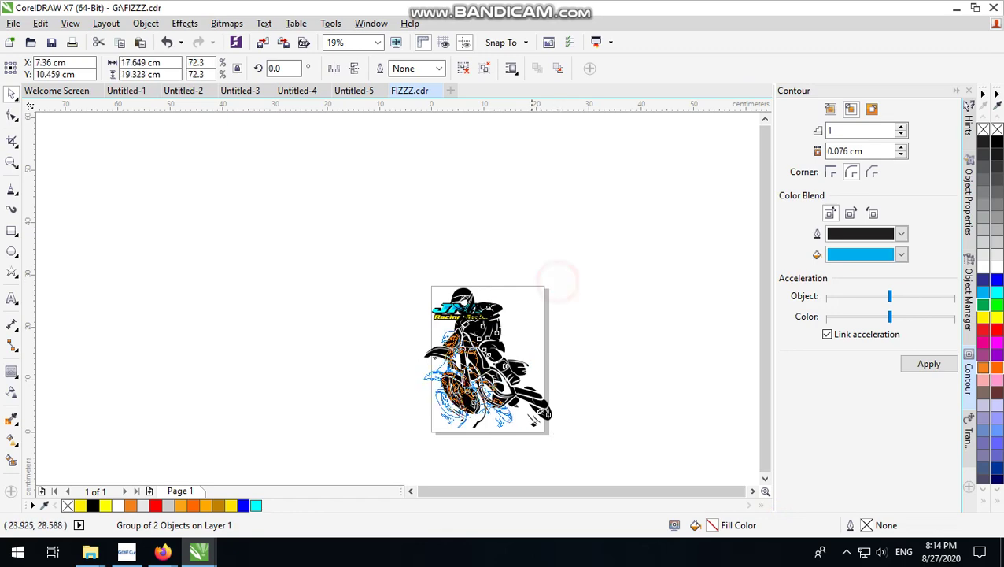
drag(556, 281, 469, 376)
scroll(453, 411, up, 3)
scroll(462, 408, down, 2)
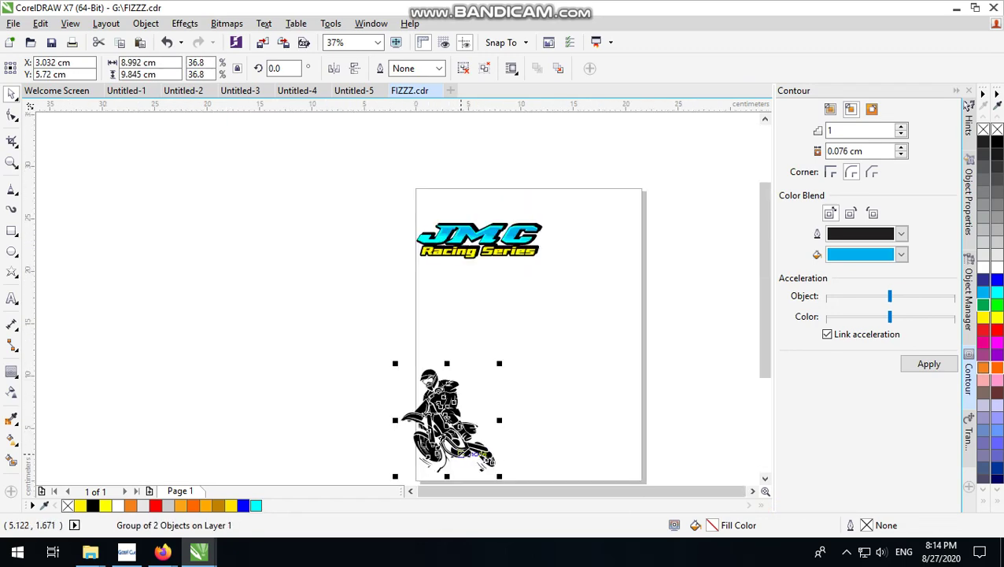
Move the traced rider over the JMC lettering and reduce its height to about 8.25 cm.
drag(482, 456, 516, 237)
scroll(516, 237, up, 2)
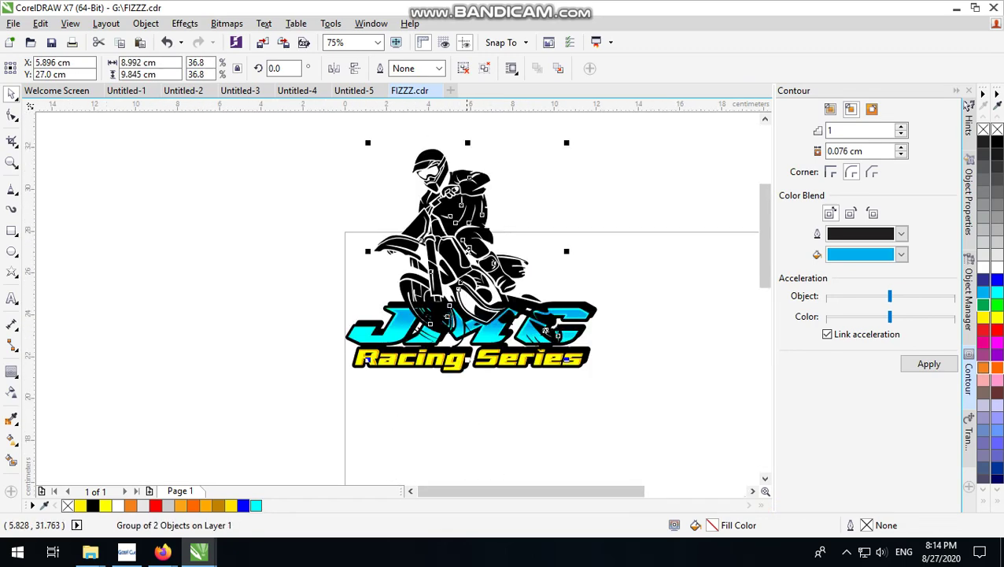
drag(467, 143, 469, 176)
drag(469, 277, 468, 271)
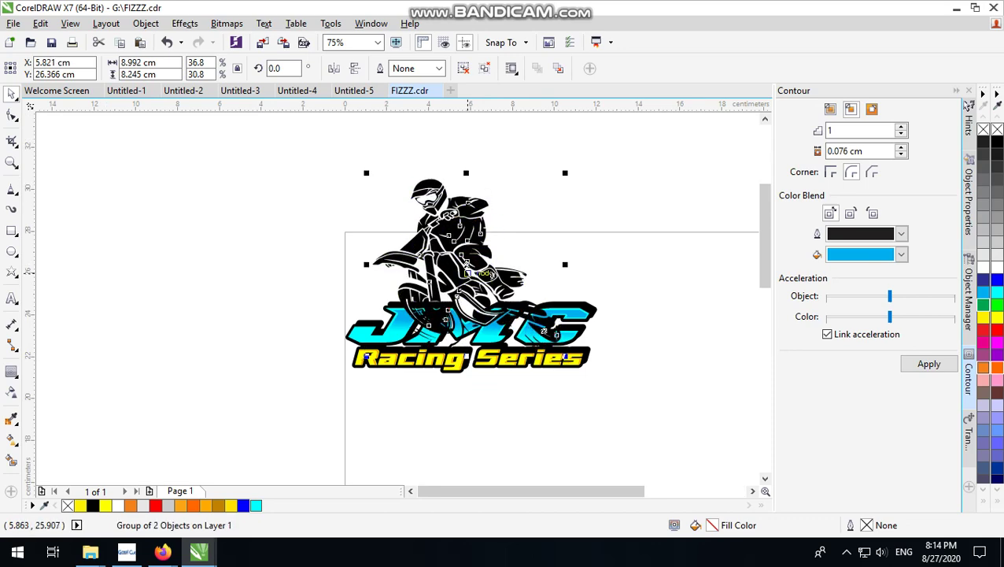
Send the traced rider behind the JMC Racing Series lettering.
key(shift+Page_Down)
scroll(534, 271, up, 1)
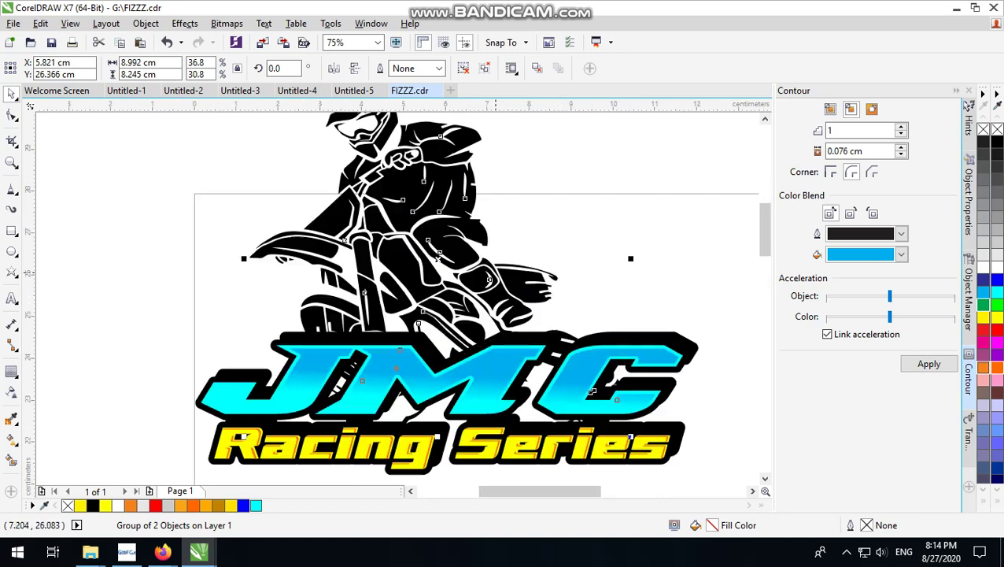
scroll(563, 285, down, 1)
Select all the JMC Racing Series lettering, enlarge it to about 15.25 cm wide and reposition it in front of the rider.
drag(616, 304, 236, 448)
drag(568, 319, 600, 305)
drag(543, 343, 529, 331)
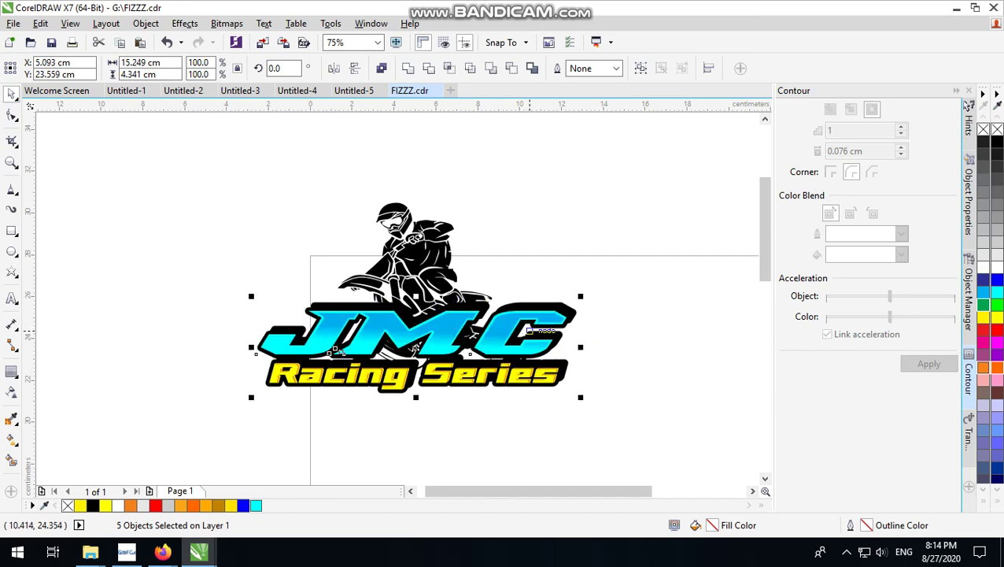
Deselect the lettering and select the traced rider group behind it.
click(617, 232)
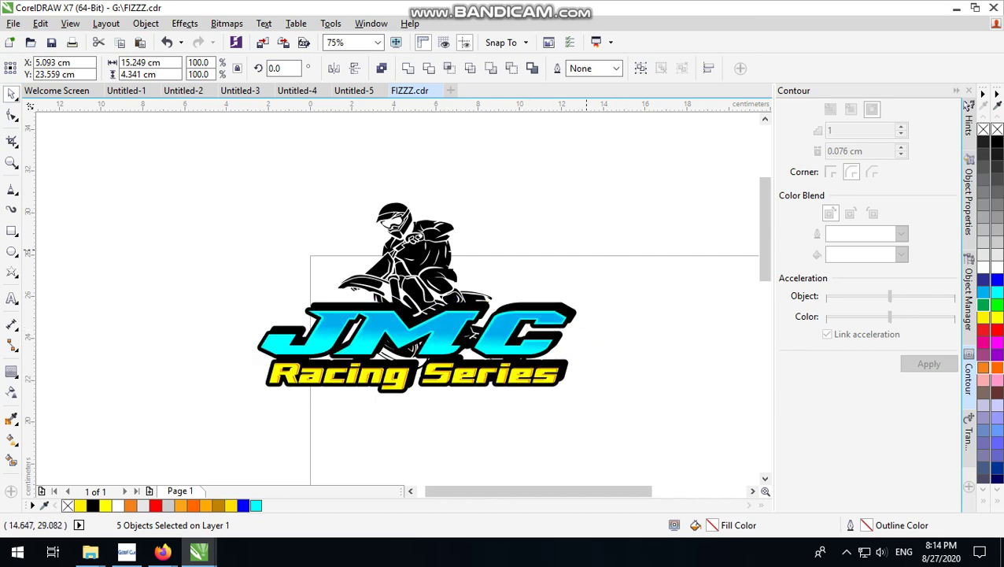
scroll(442, 272, up, 1)
click(576, 436)
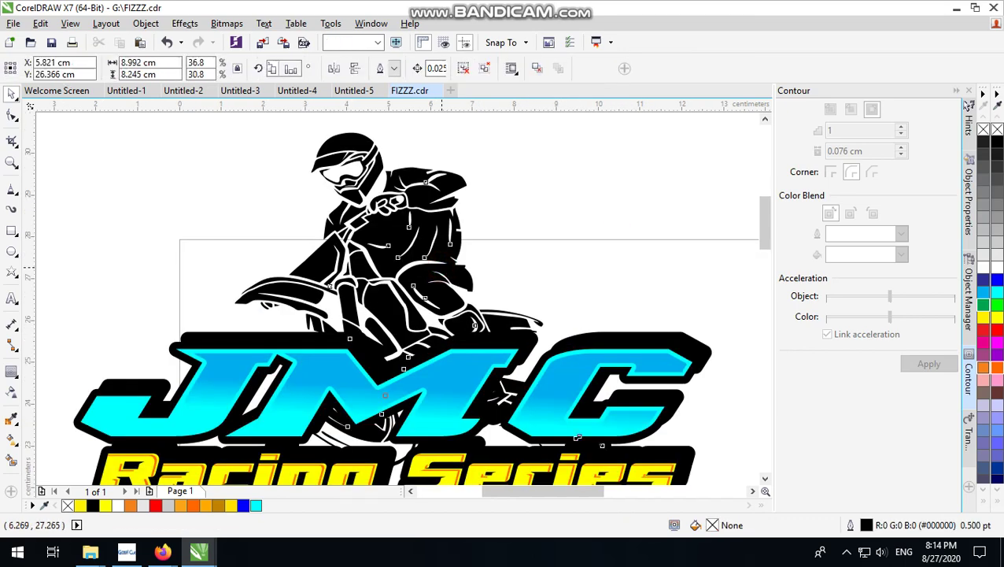